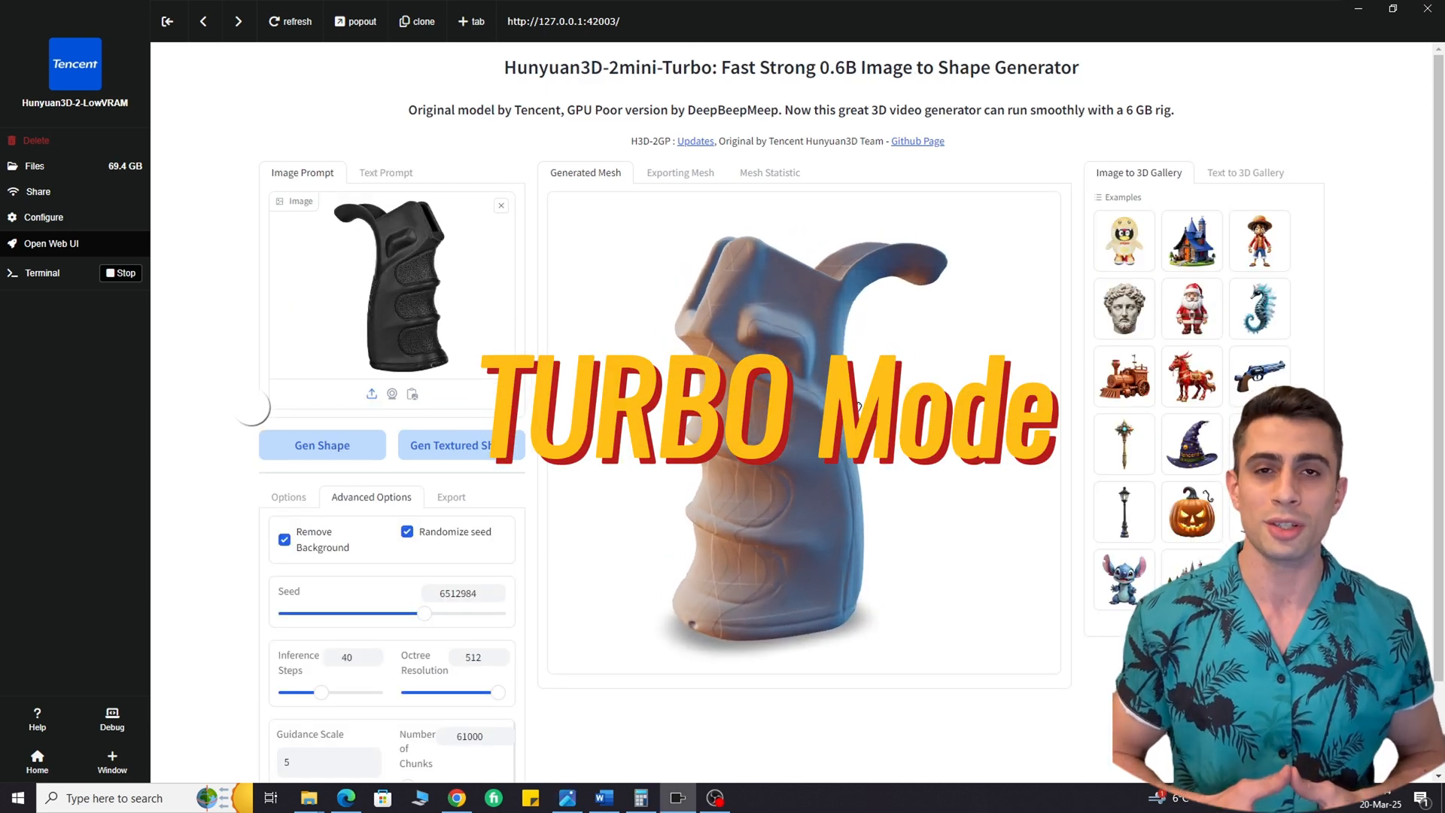
# Inspect the generated grip mesh from several sides, including a close view of its open upper end
pyautogui.moveTo(883, 421); pyautogui.dragTo(970, 422)
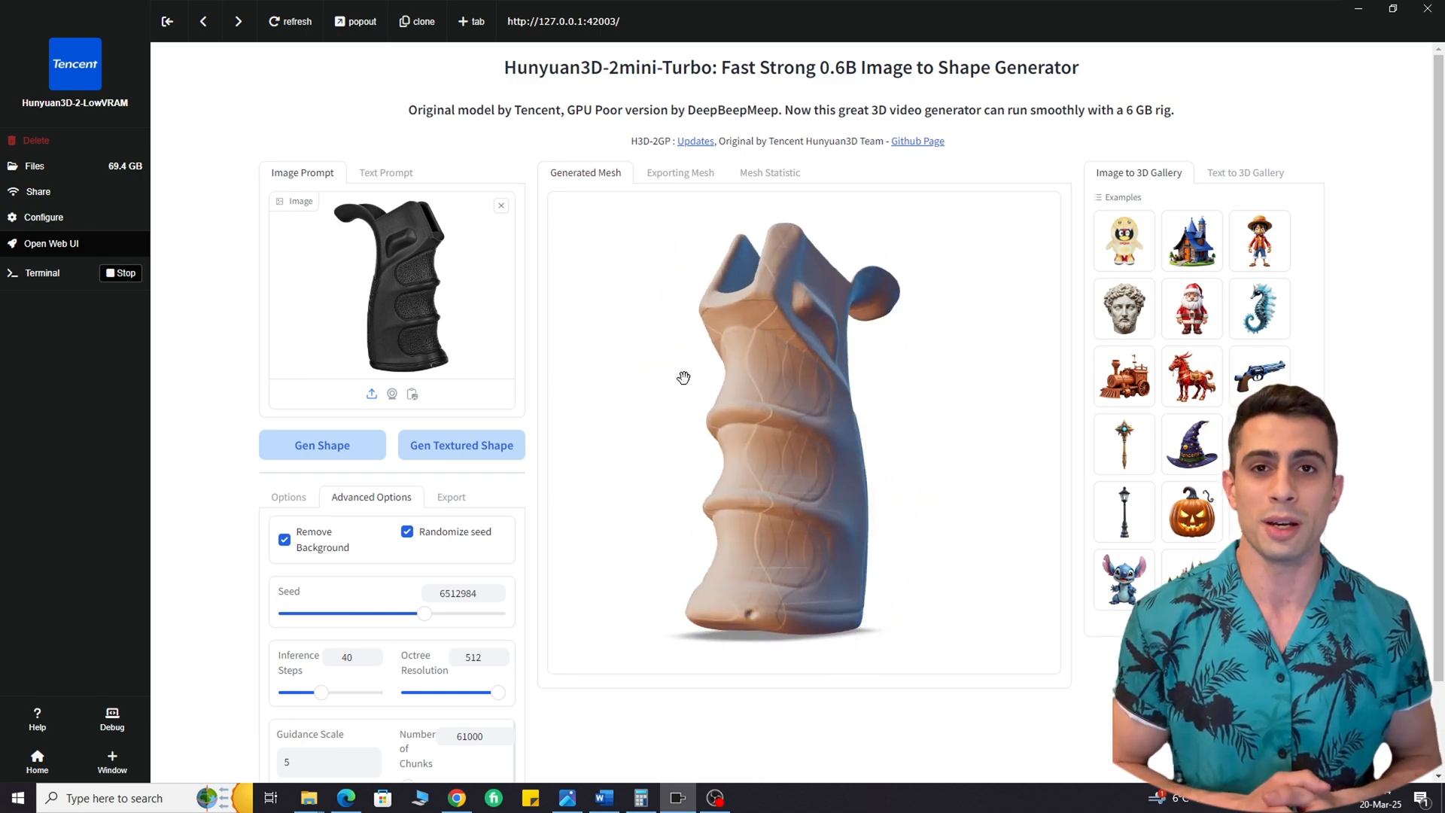
pyautogui.scroll(5, 684, 377)
pyautogui.moveTo(801, 393); pyautogui.dragTo(791, 526)
pyautogui.scroll(-5, 790, 527)
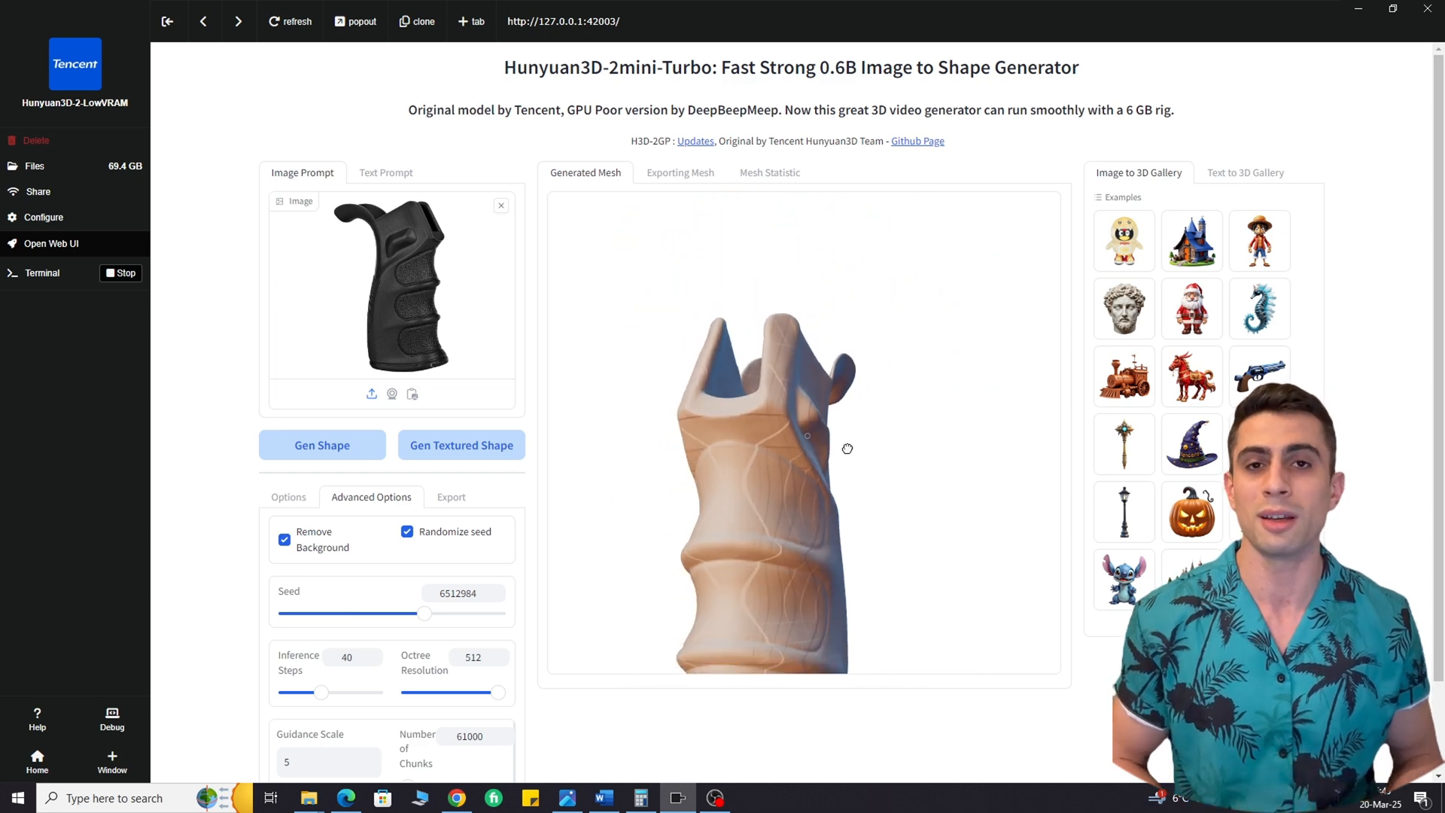
pyautogui.moveTo(858, 467); pyautogui.dragTo(895, 489)
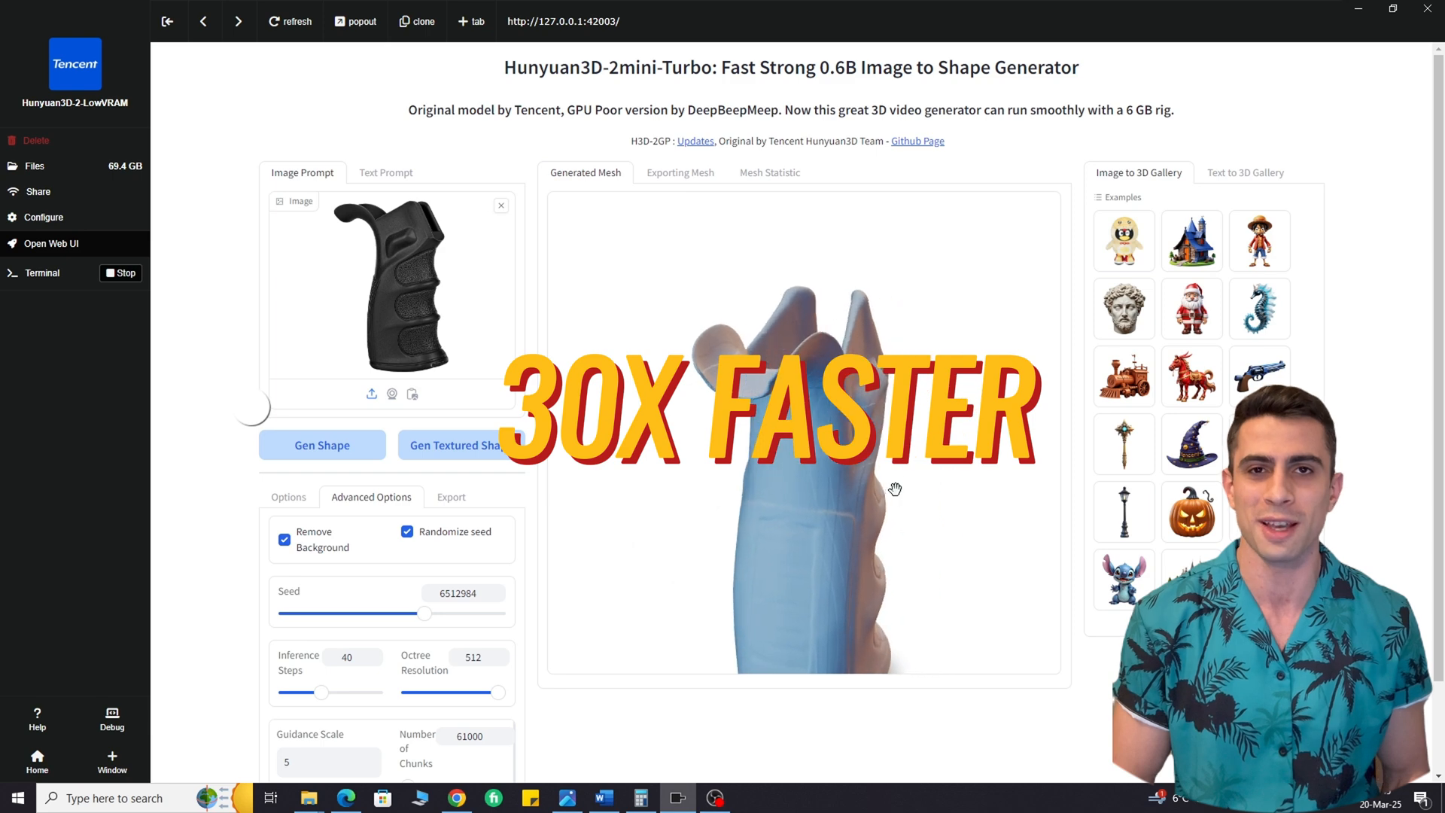
pyautogui.moveTo(744, 498); pyautogui.dragTo(824, 386)
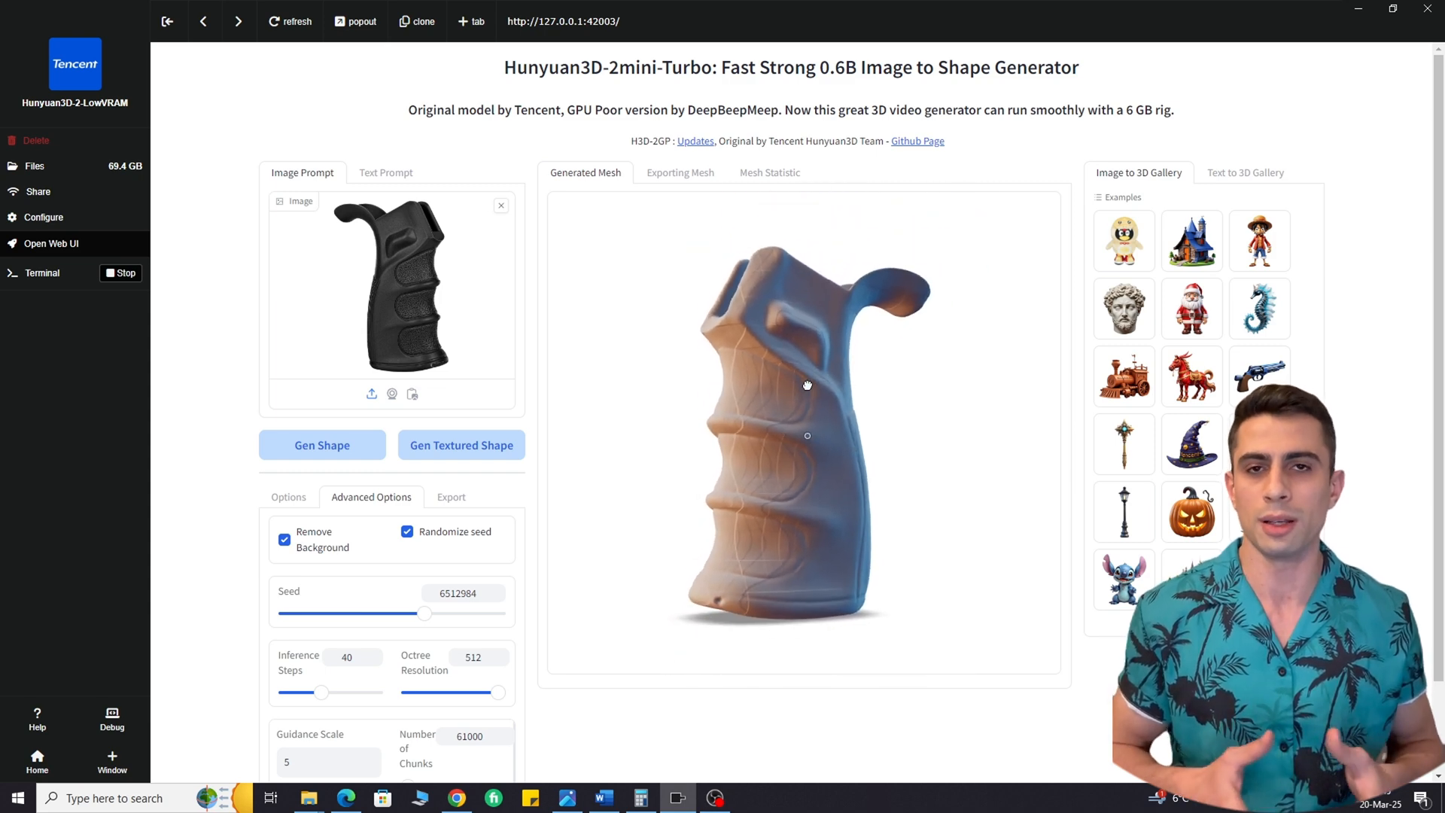
# Check the export settings, generate the grip's untextured shape from the image prompt in Turbo mode, and view the mesh
pyautogui.click(454, 497)
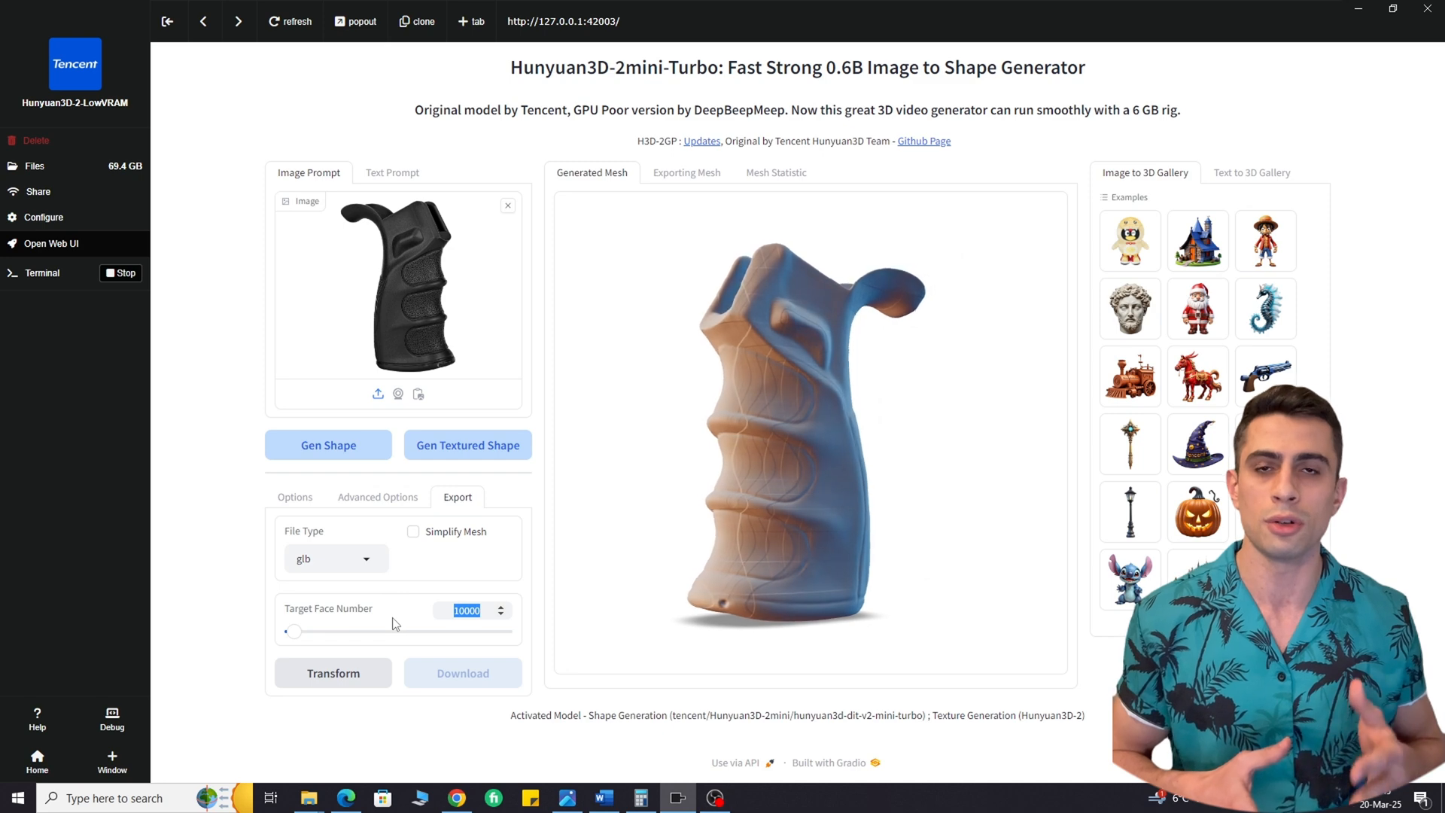
pyautogui.click(344, 448)
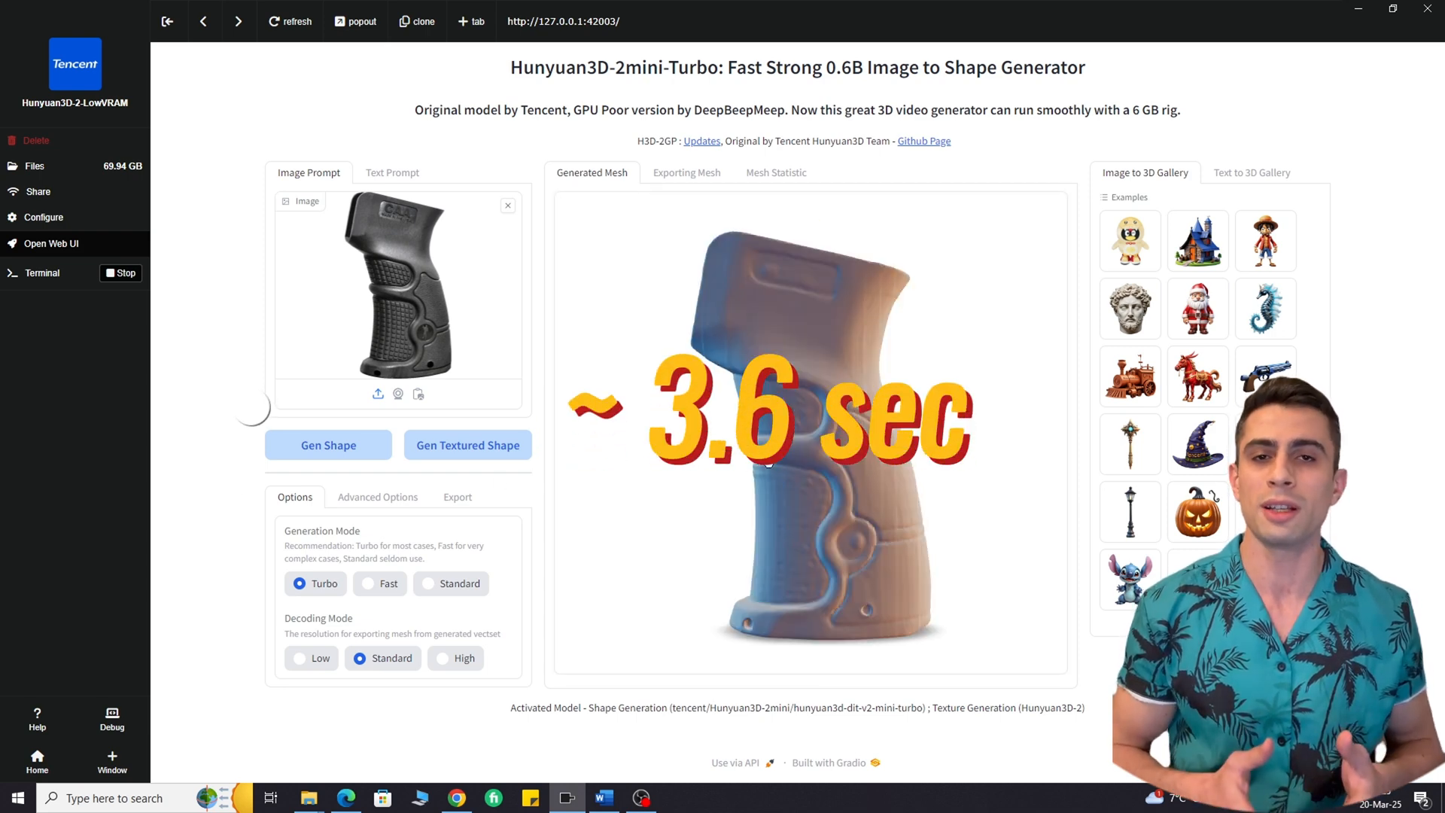
pyautogui.moveTo(770, 465); pyautogui.dragTo(743, 437)
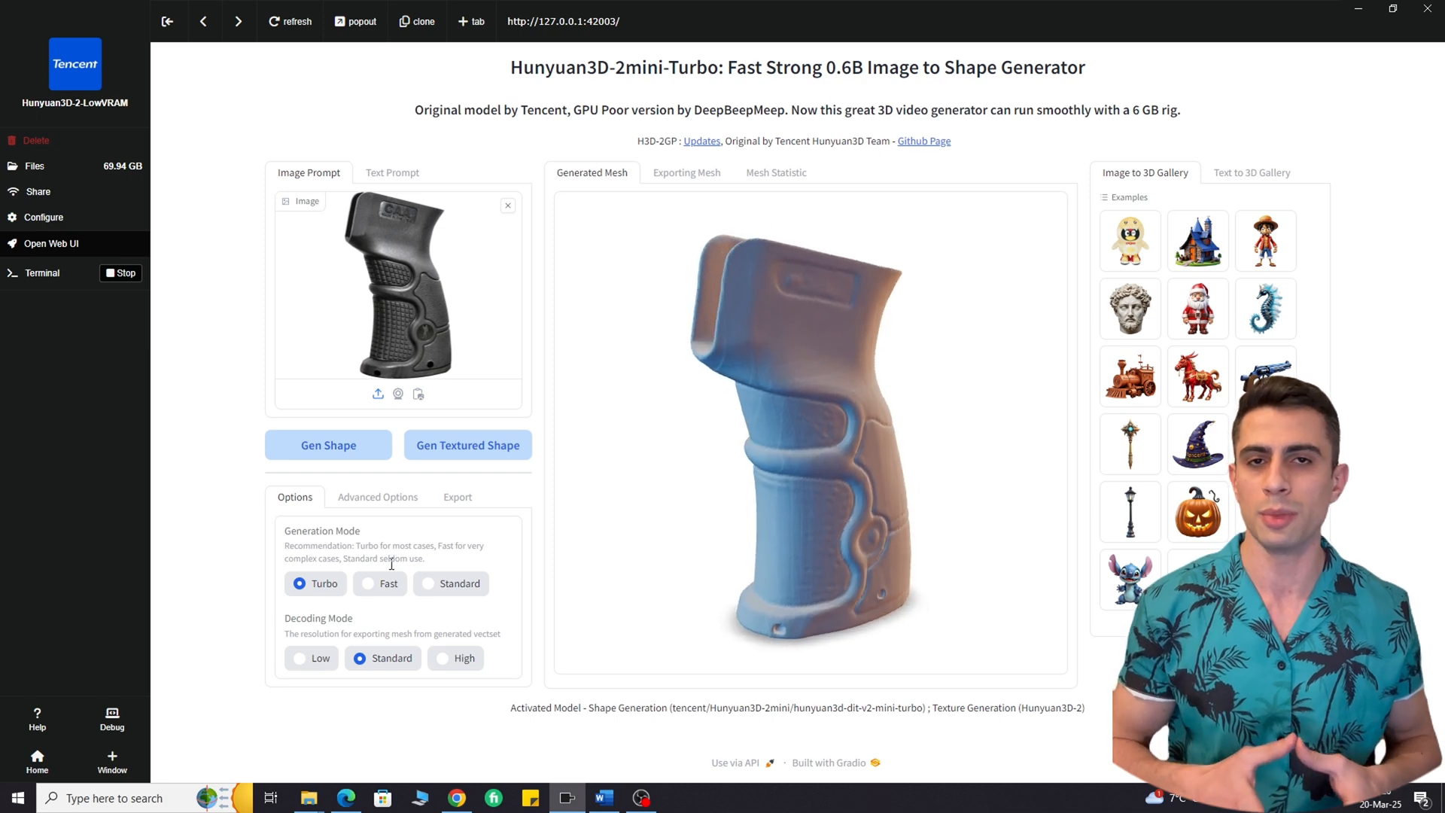
# Regenerate the grip's shape in Fast generation mode with Standard decoding, and check the new mesh
pyautogui.click(348, 451)
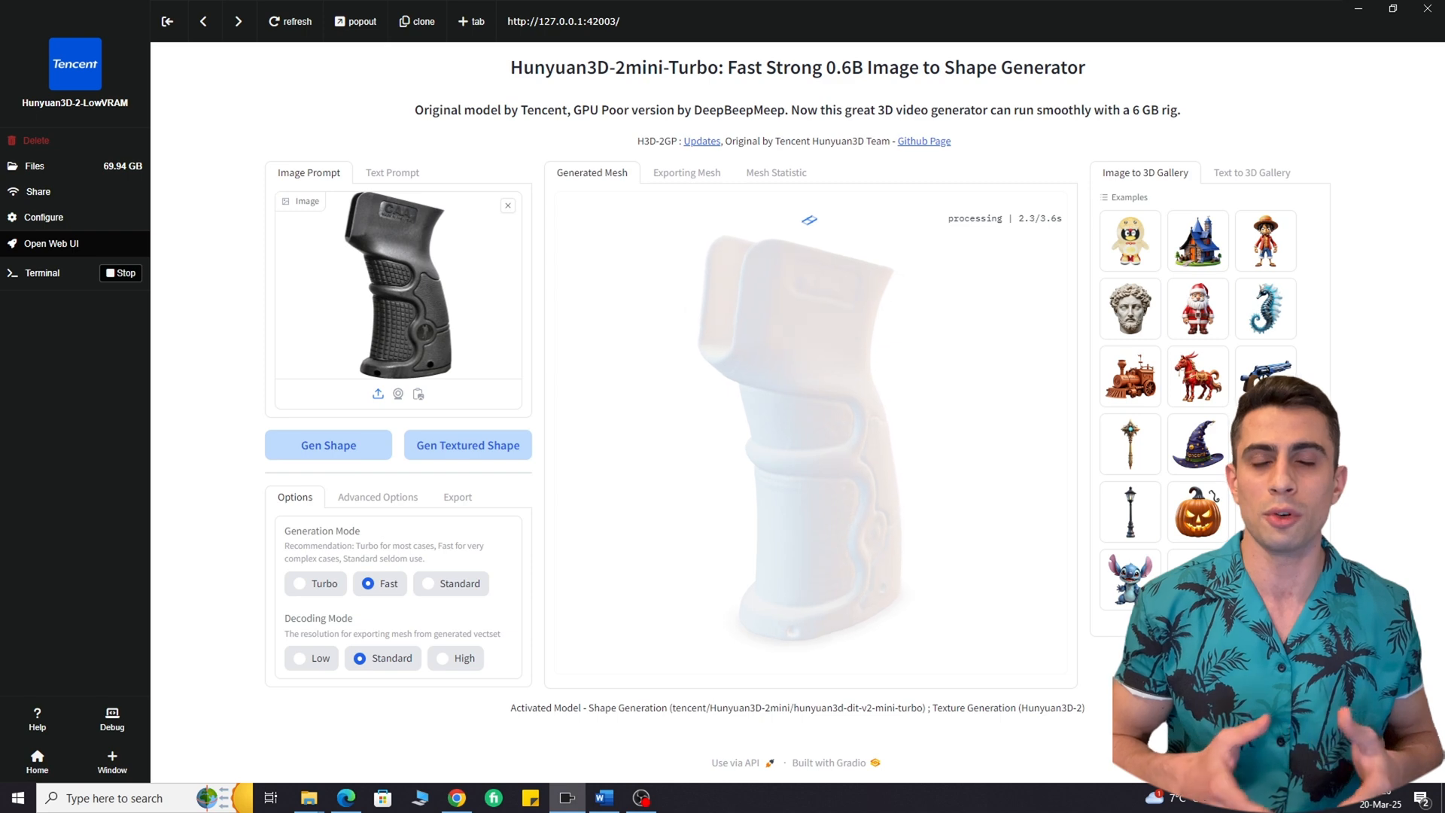
pyautogui.moveTo(946, 579)
pyautogui.mouseDown()
pyautogui.moveTo(897, 597)
pyautogui.moveTo(826, 585)
pyautogui.moveTo(971, 579)
pyautogui.mouseUp()
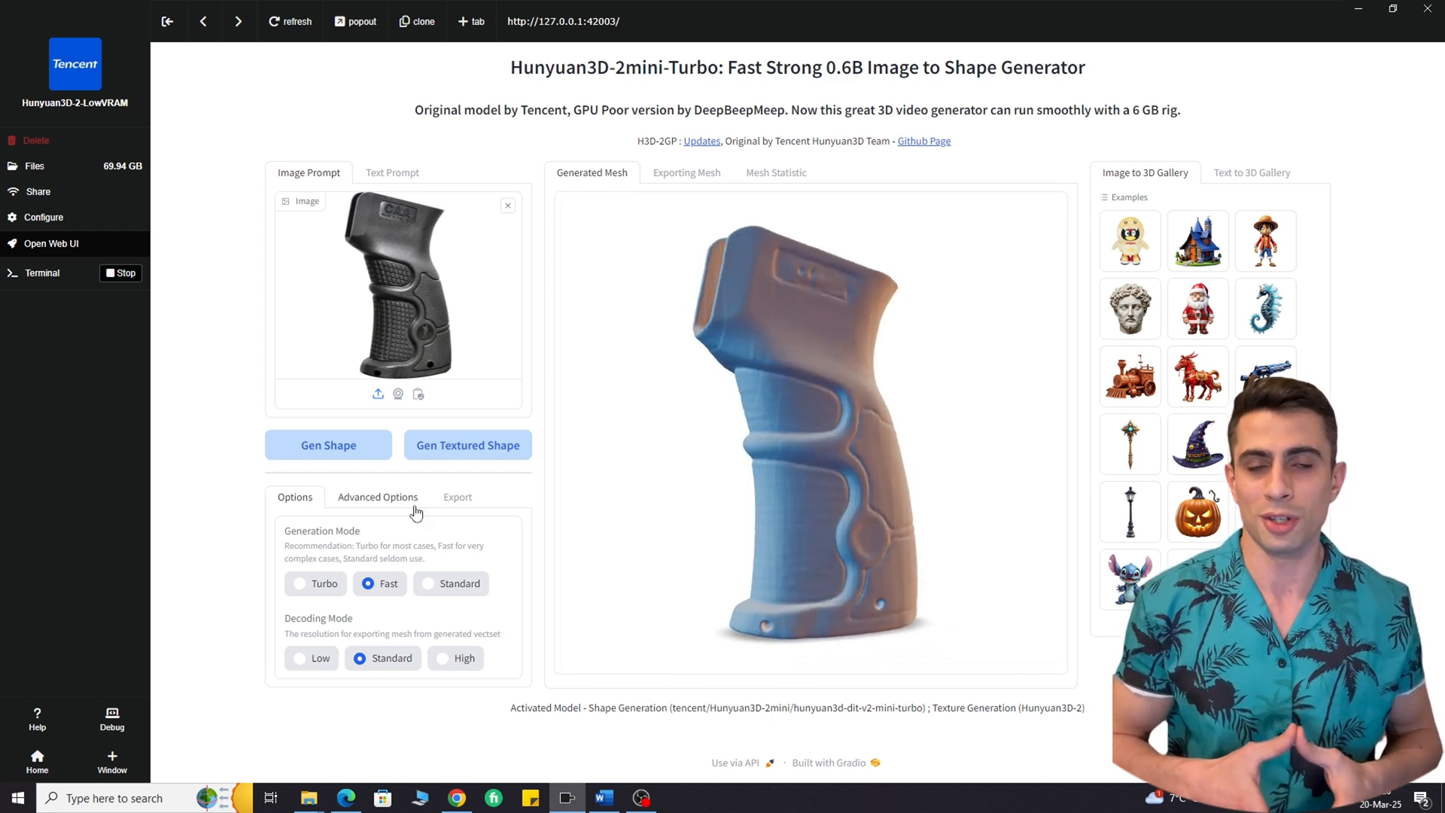
pyautogui.click(359, 464)
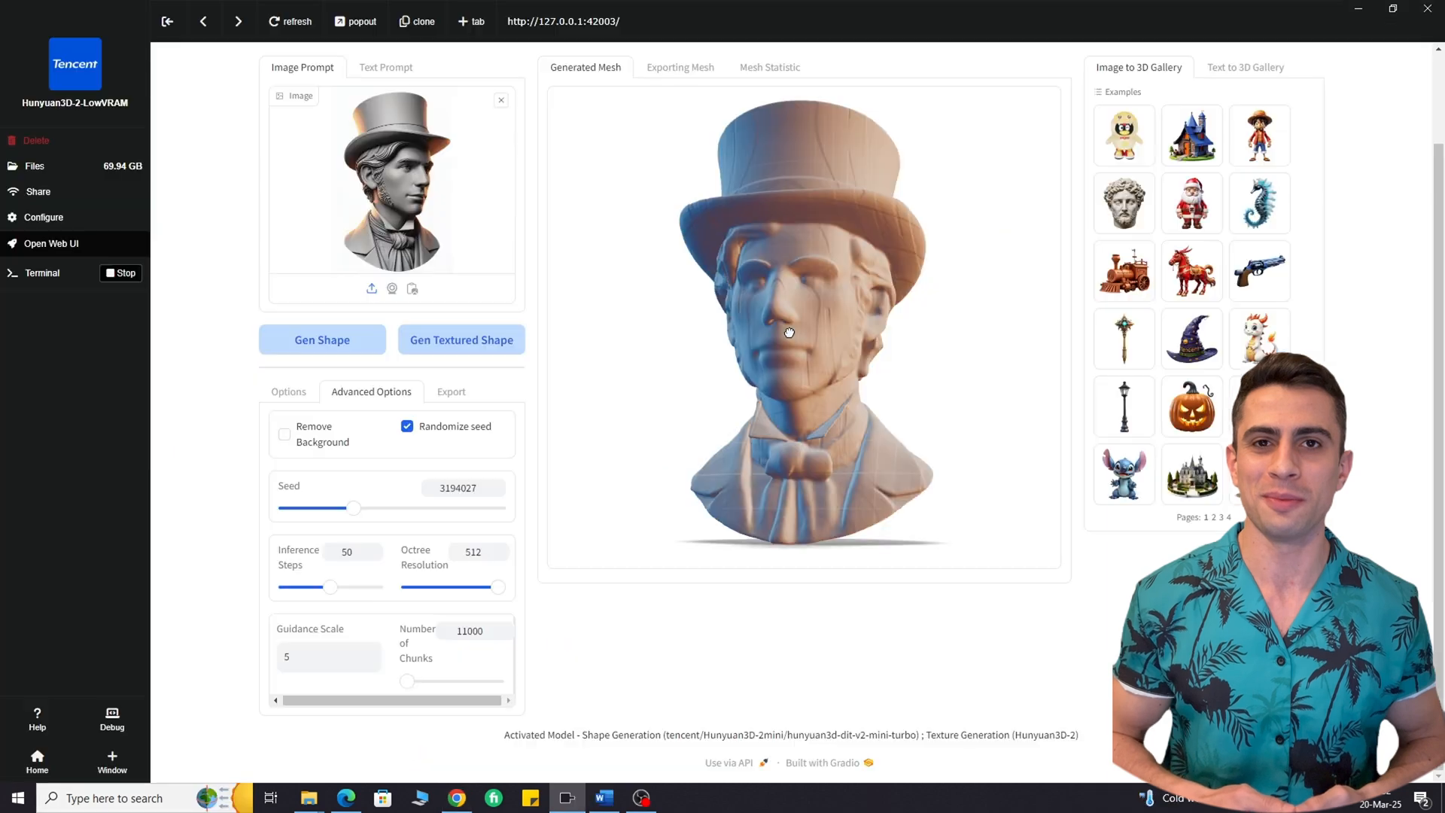
# Examine the generated top-hat bust mesh from the front and from the side
pyautogui.moveTo(851, 363)
pyautogui.mouseDown()
pyautogui.moveTo(938, 353)
pyautogui.moveTo(871, 364)
pyautogui.mouseUp()
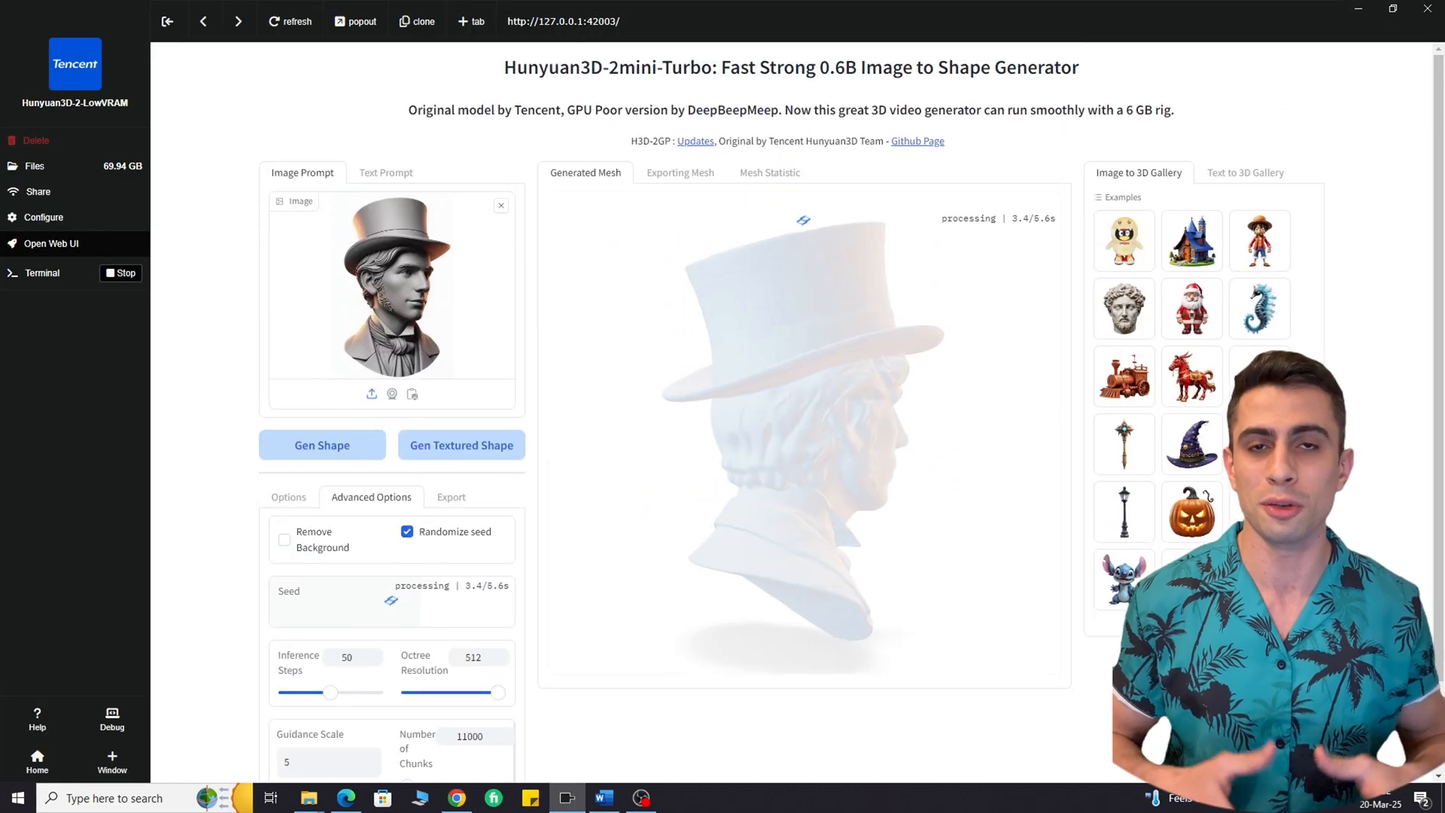
pyautogui.moveTo(1279, 542); pyautogui.dragTo(931, 535)
pyautogui.moveTo(894, 580)
pyautogui.mouseDown()
pyautogui.moveTo(939, 594)
pyautogui.moveTo(787, 592)
pyautogui.moveTo(1000, 592)
pyautogui.moveTo(903, 592)
pyautogui.mouseUp()
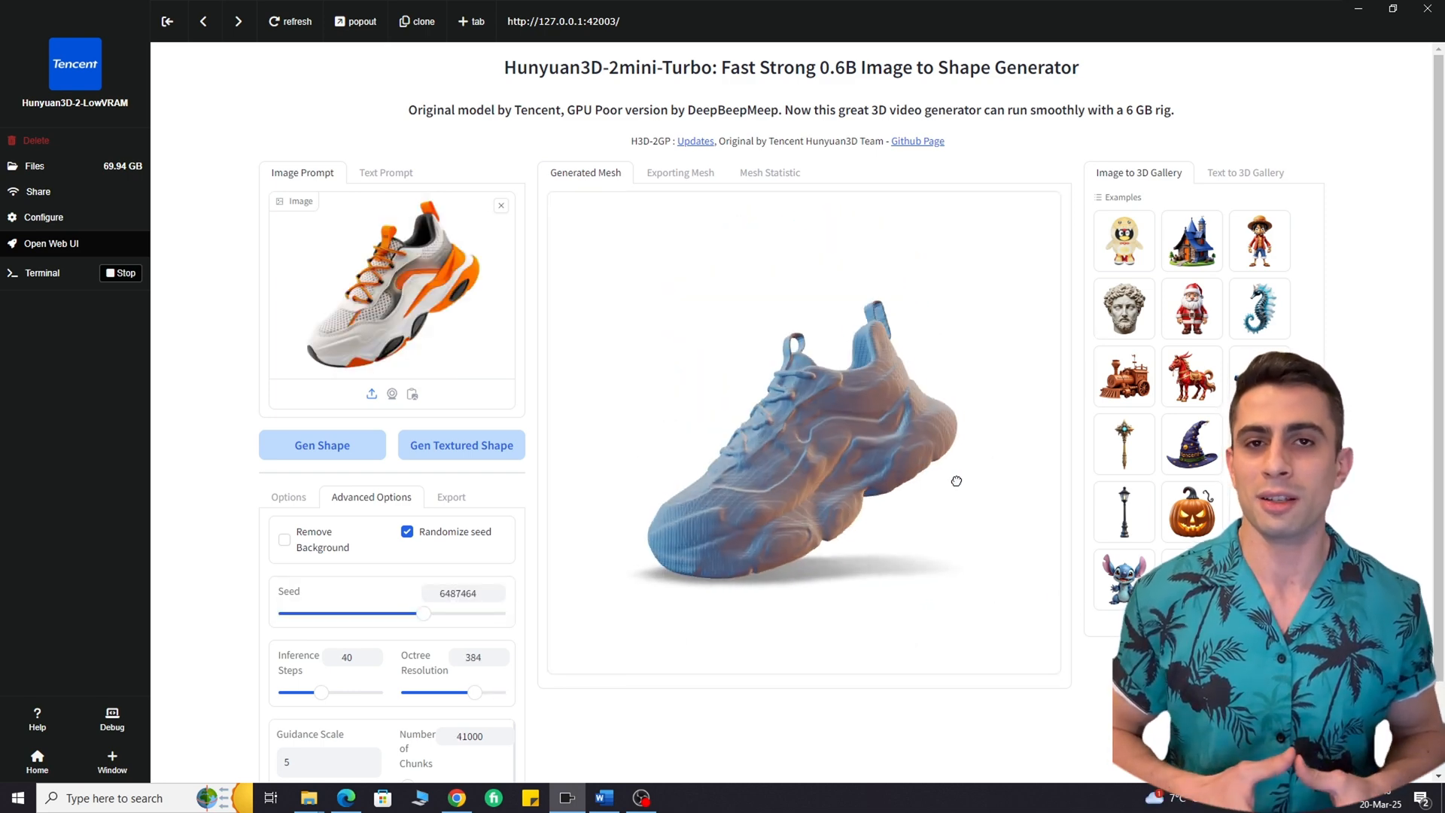
# View the sneaker mesh, set generation to Fast and decoding to High, and review the advanced options
pyautogui.moveTo(955, 478); pyautogui.dragTo(962, 507)
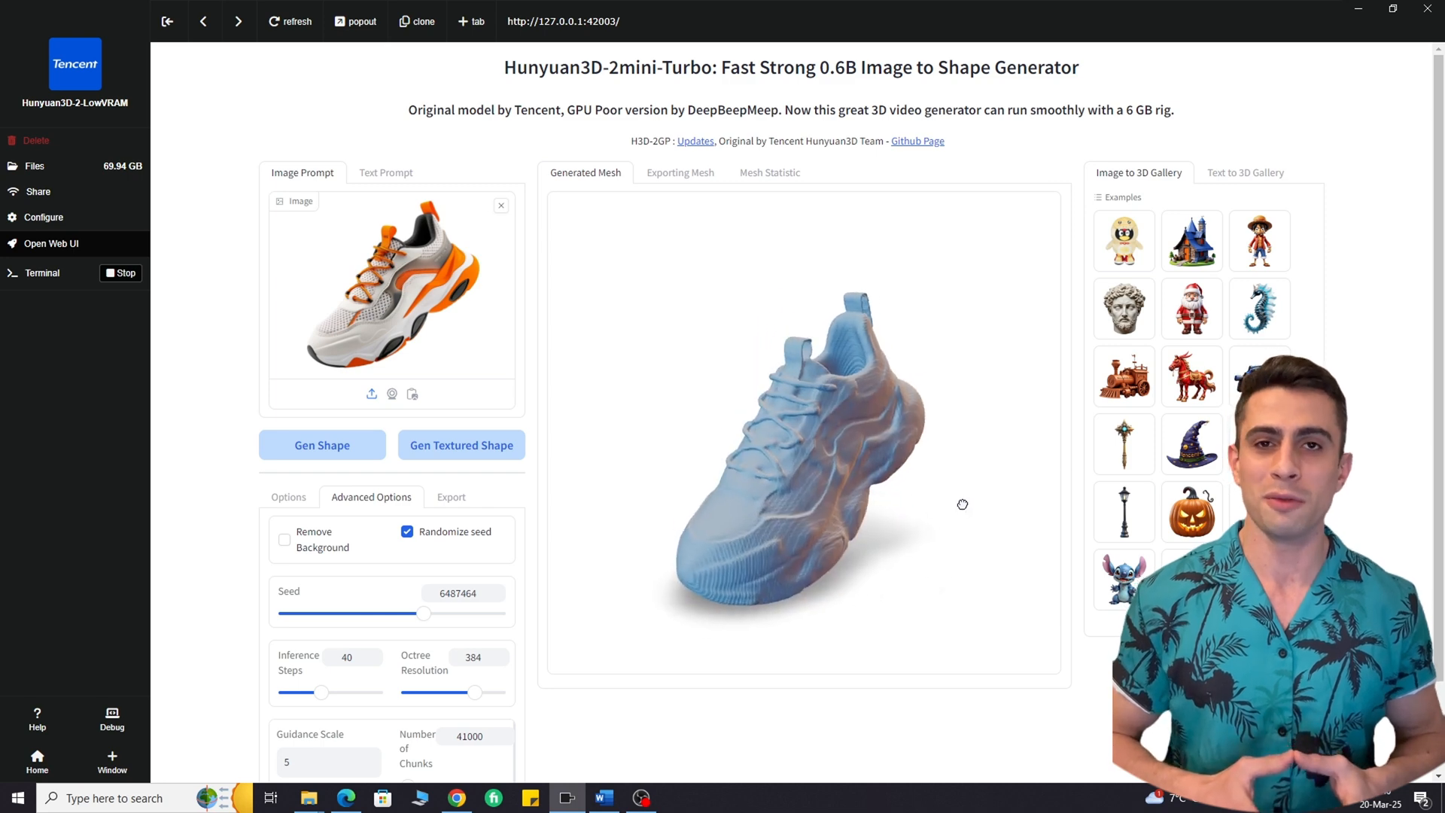
pyautogui.scroll(-2, 310, 619)
pyautogui.click(288, 391)
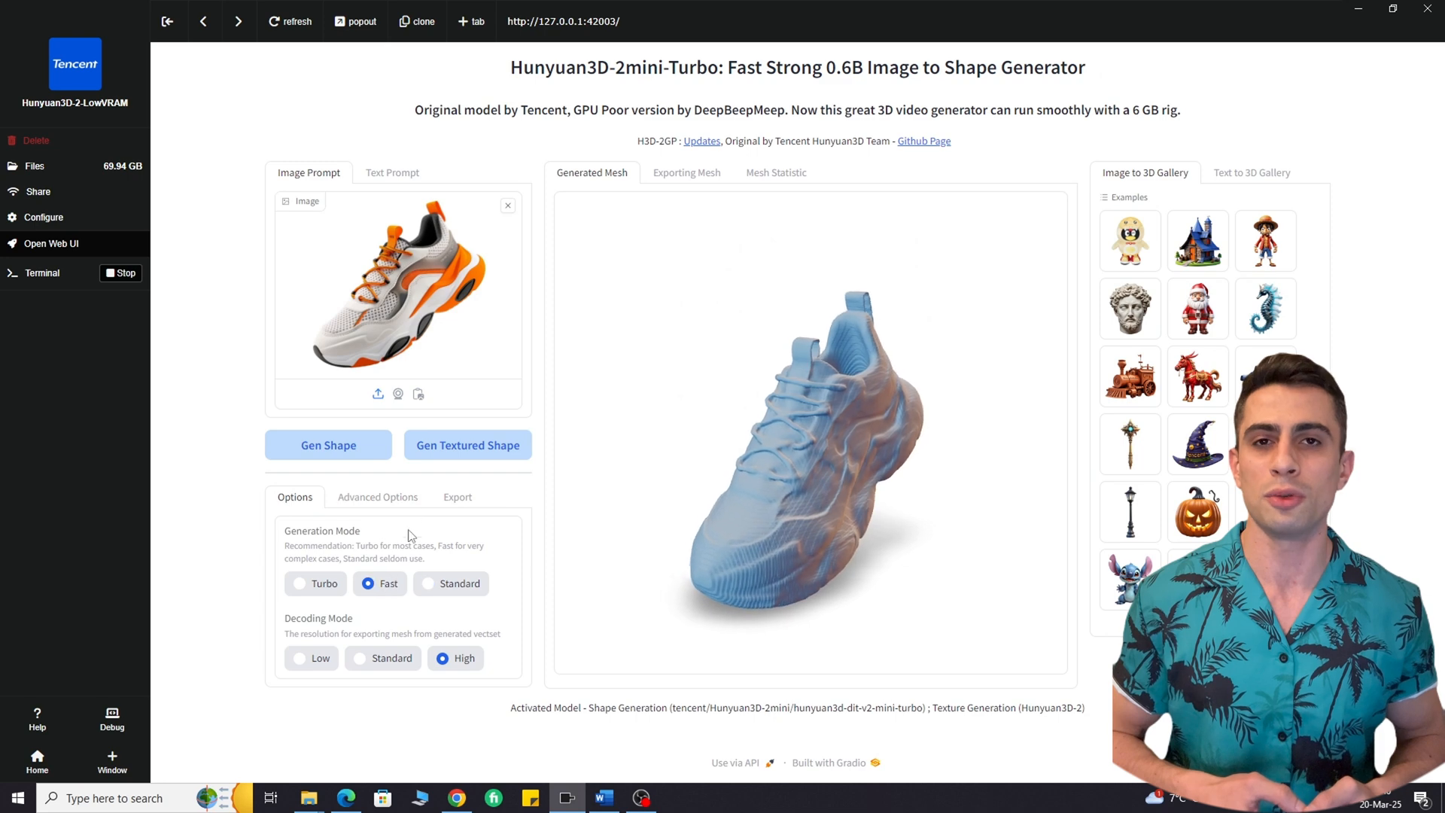
pyautogui.click(421, 497)
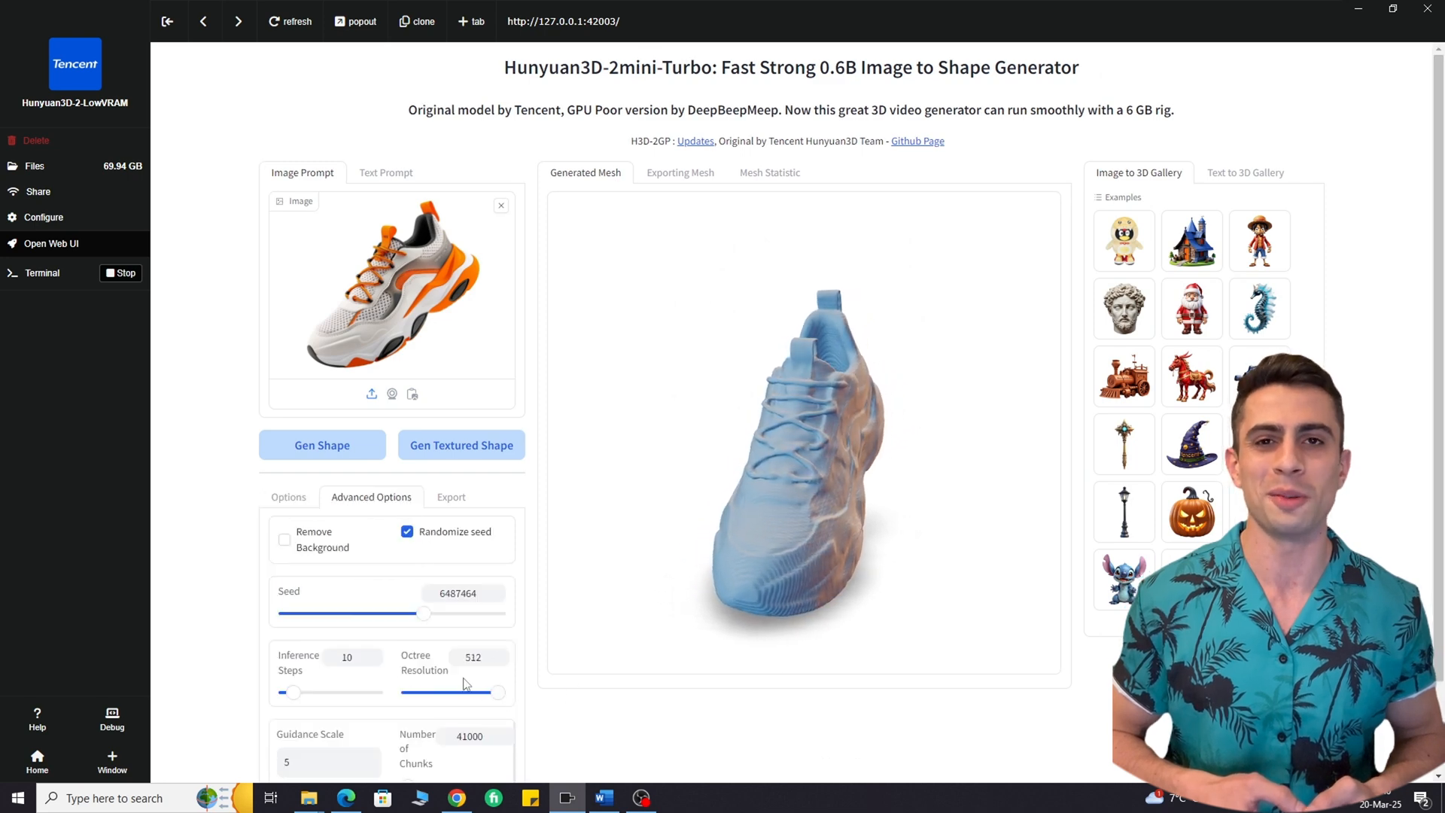
pyautogui.scroll(-2, 428, 571)
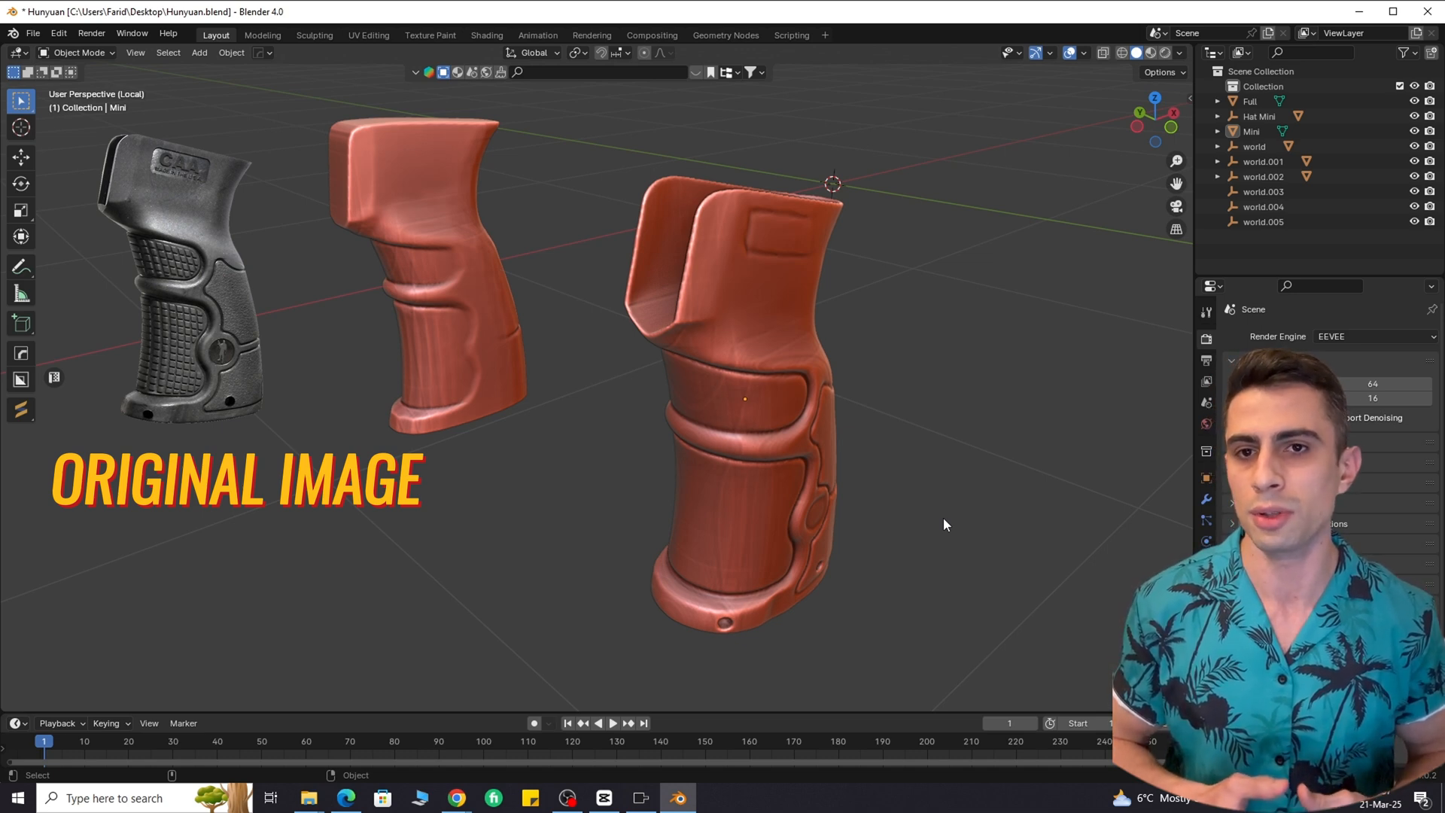
# Select the Mini grip for comparison, and isolate the Full grip in local view
pyautogui.click(777, 436)
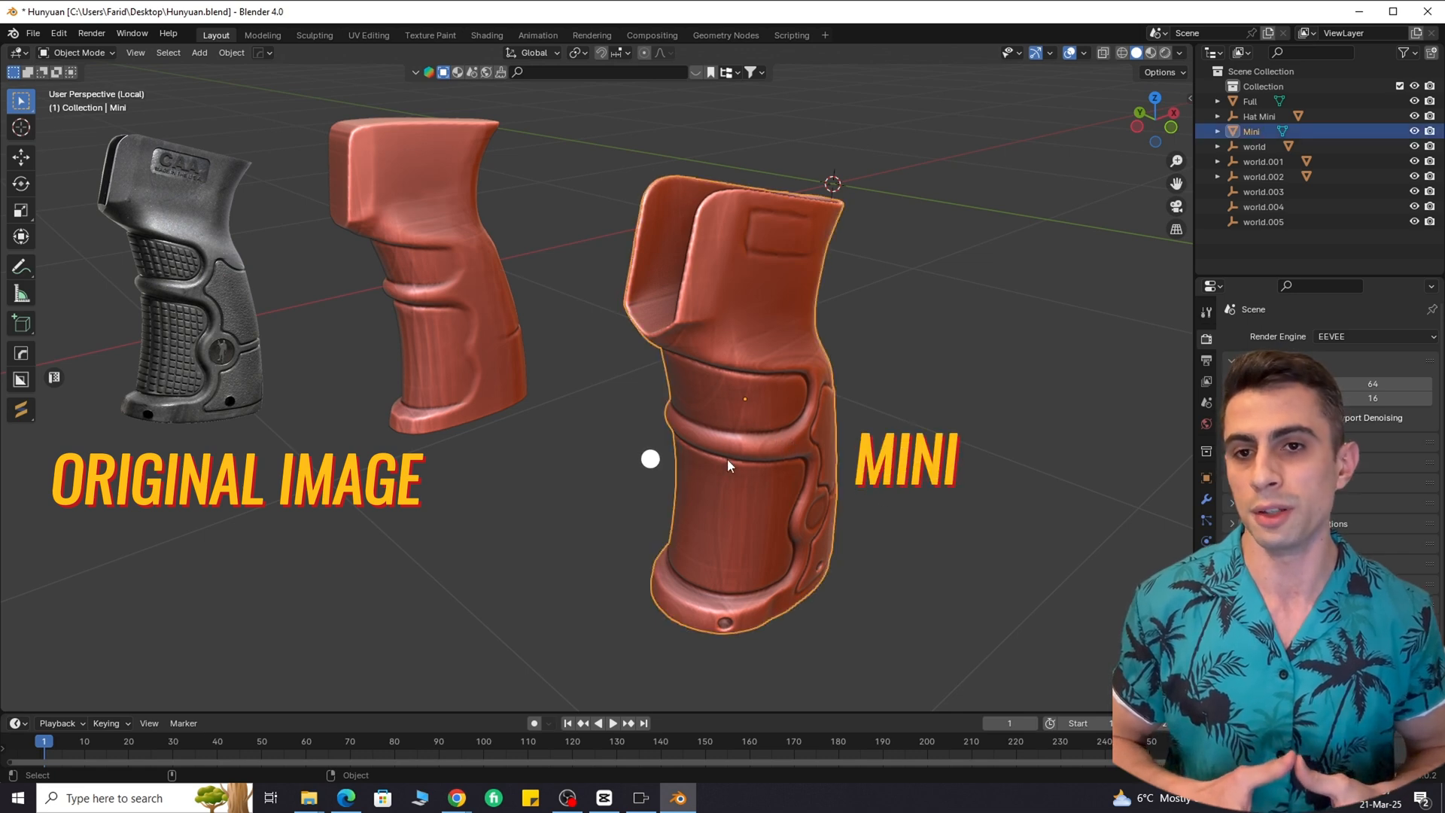
pyautogui.click(455, 311)
pyautogui.press('KP_Divide')
pyautogui.press('KP_Divide')
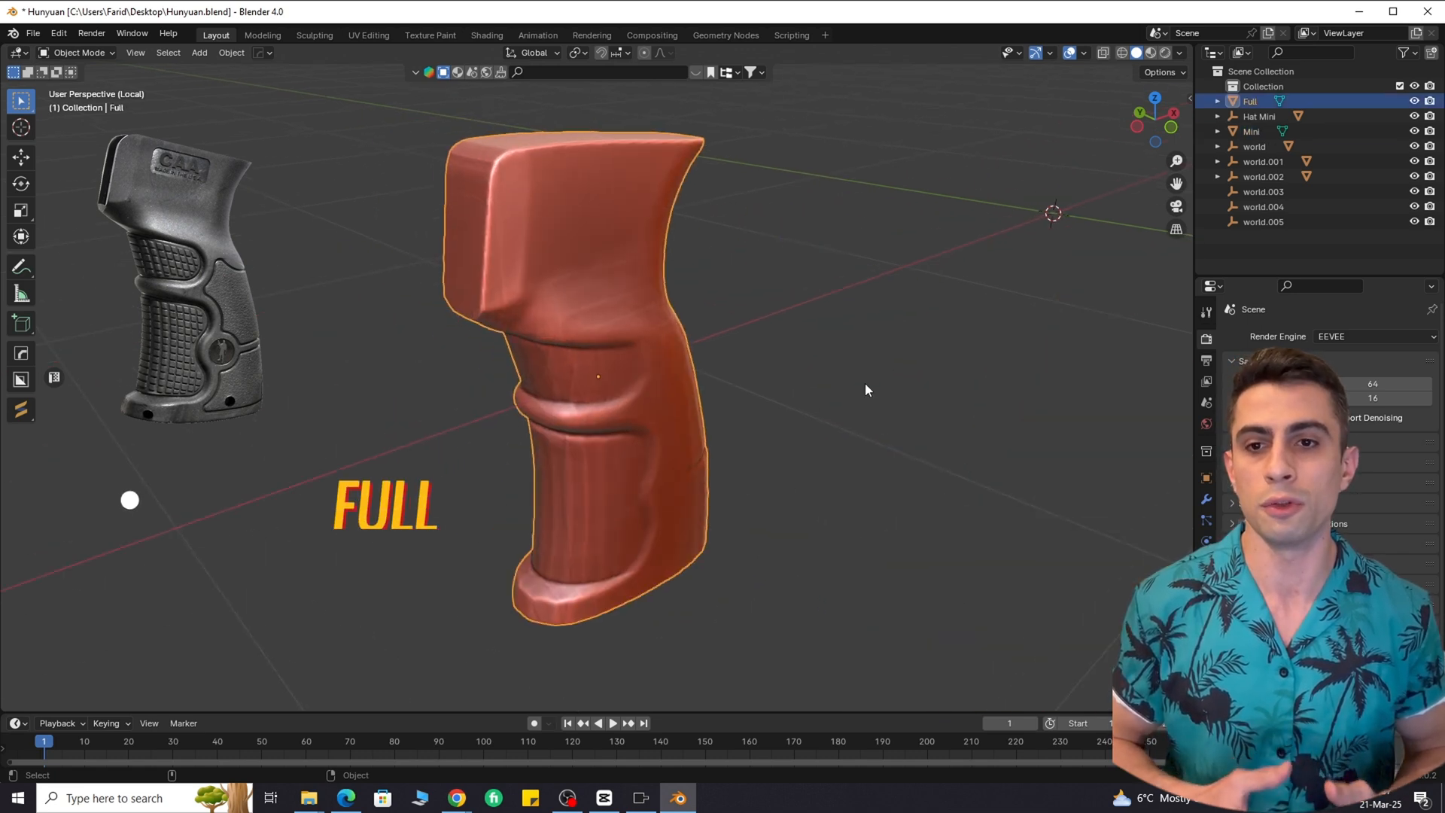
# Compare the Full and Mini grip meshes from all sides with the viewport overlays hidden
pyautogui.moveTo(784, 381); pyautogui.dragTo(1014, 99, button='middle')
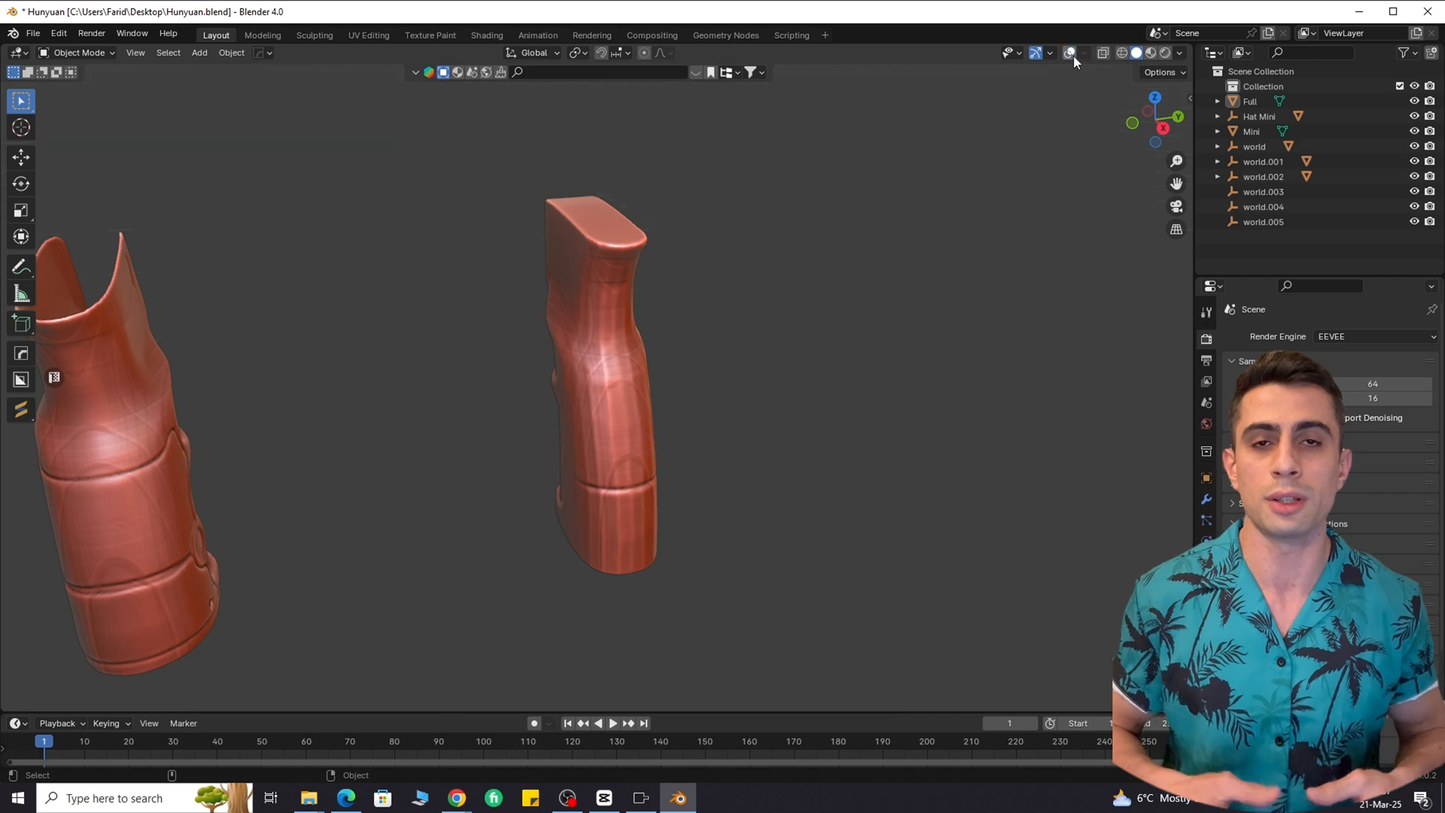
pyautogui.moveTo(1074, 55); pyautogui.dragTo(738, 244, button='middle')
pyautogui.moveTo(691, 422); pyautogui.dragTo(639, 425, button='middle')
pyautogui.click(639, 425)
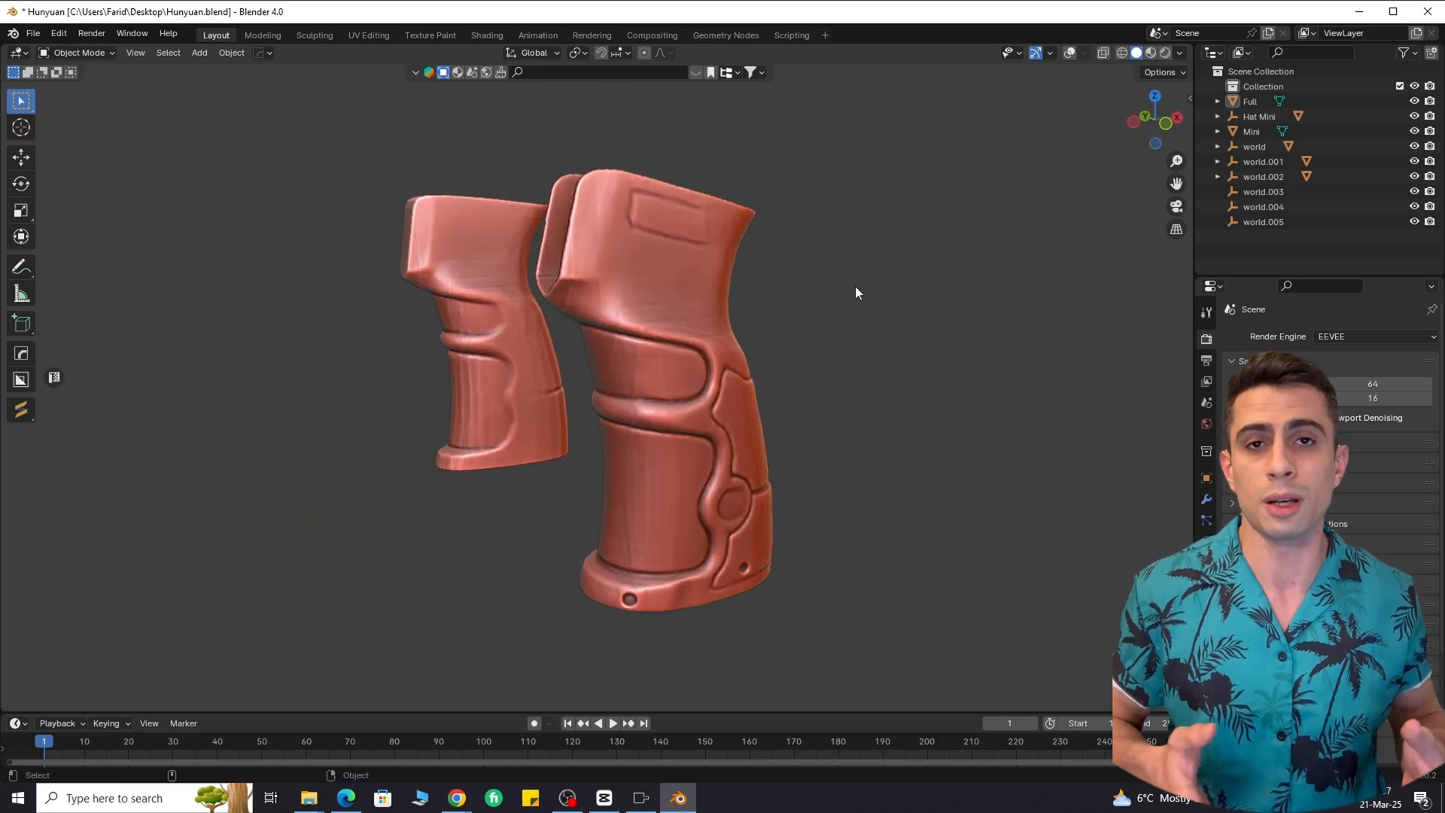
# Show the viewport overlays again and display both grip meshes in wireframe shading
pyautogui.click(1069, 54)
pyautogui.moveTo(647, 322); pyautogui.dragTo(735, 355, button='middle')
pyautogui.press('z')
pyautogui.click(631, 359)
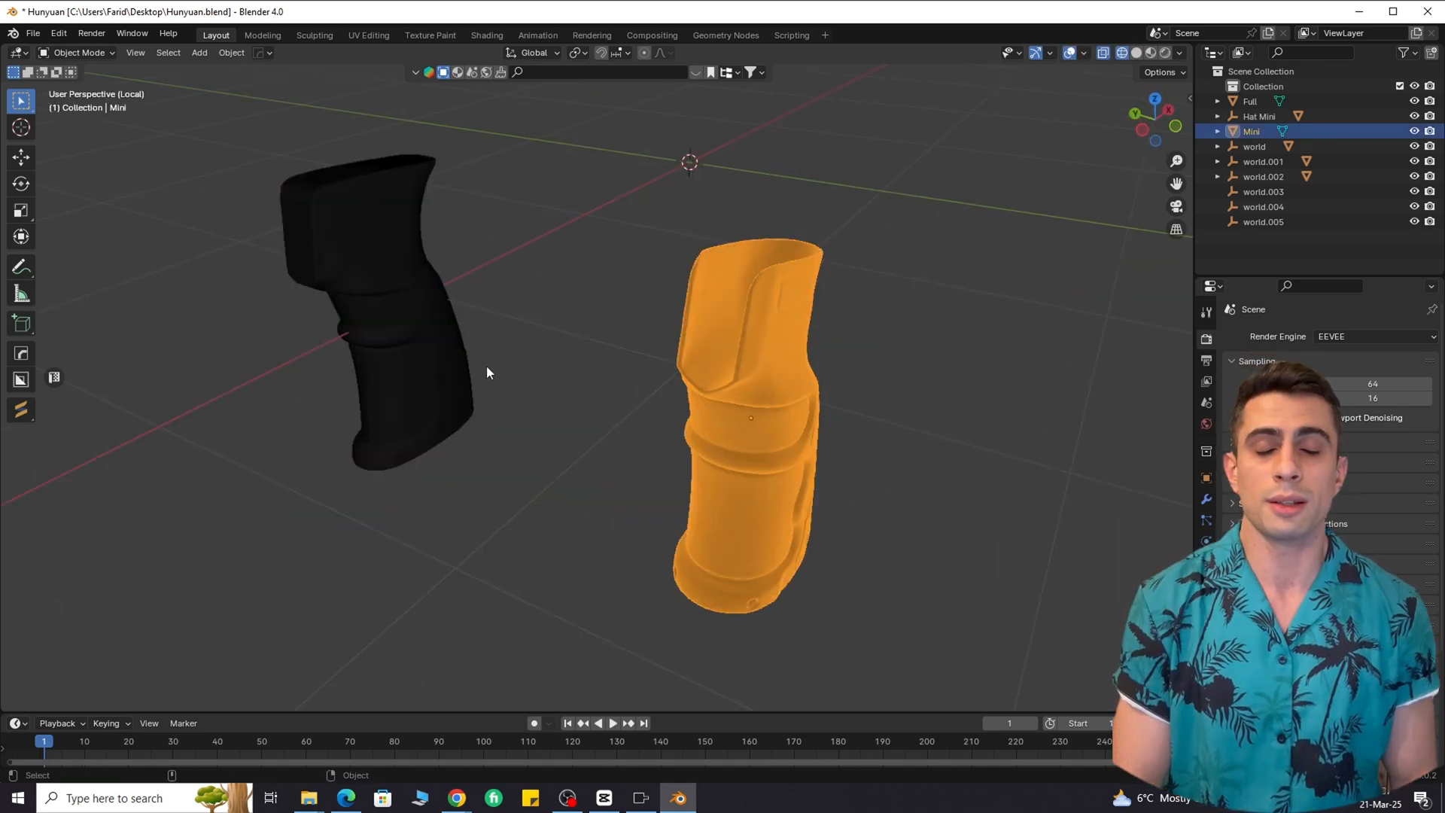
# Select both grips and examine the density of their mesh wireframes up close
pyautogui.click(555, 355)
pyautogui.moveTo(554, 356); pyautogui.dragTo(463, 331, button='middle')
pyautogui.scroll(3, 467, 331)
pyautogui.press('a')
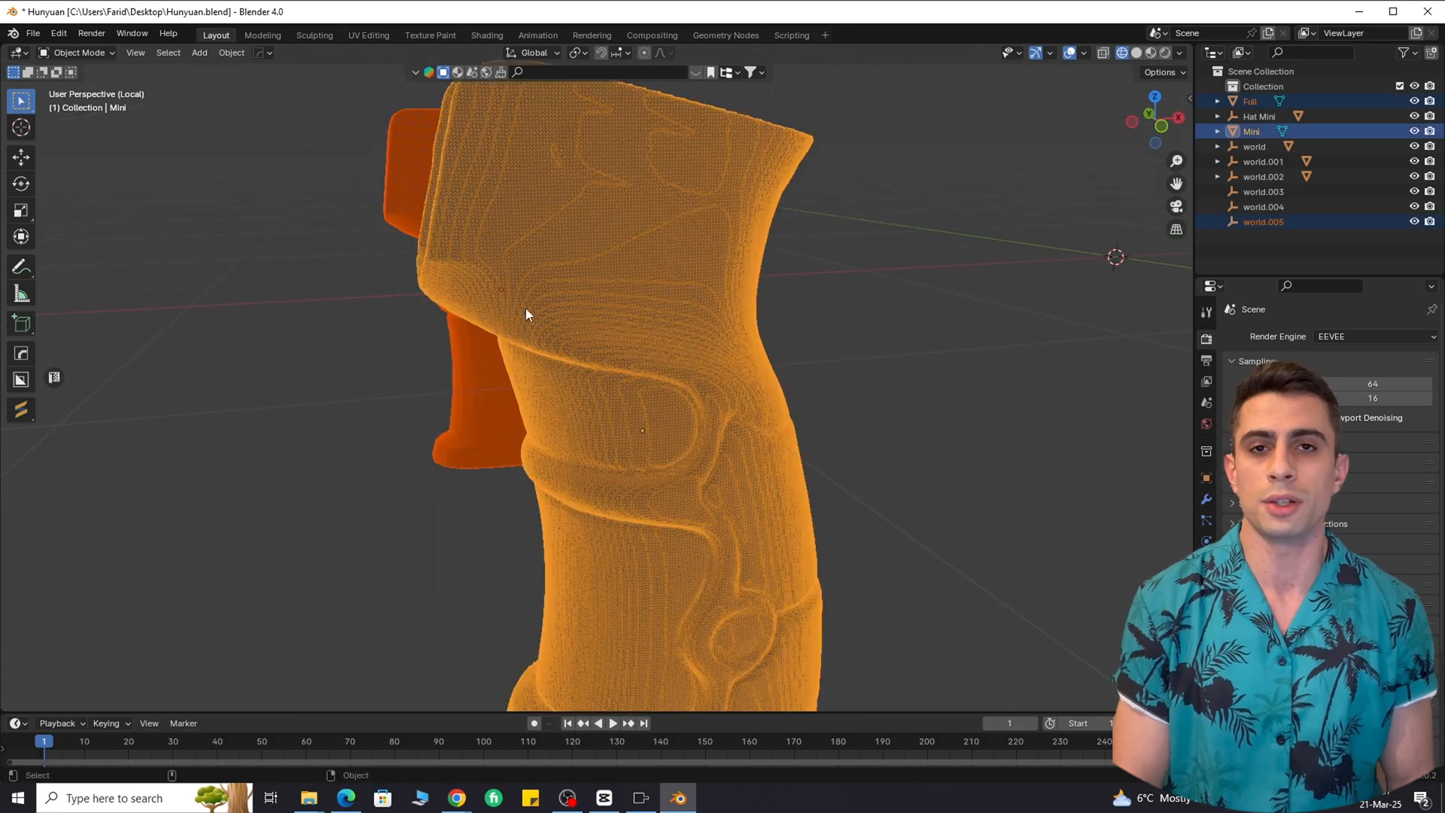
pyautogui.scroll(5, 546, 467)
pyautogui.scroll(-5, 538, 429)
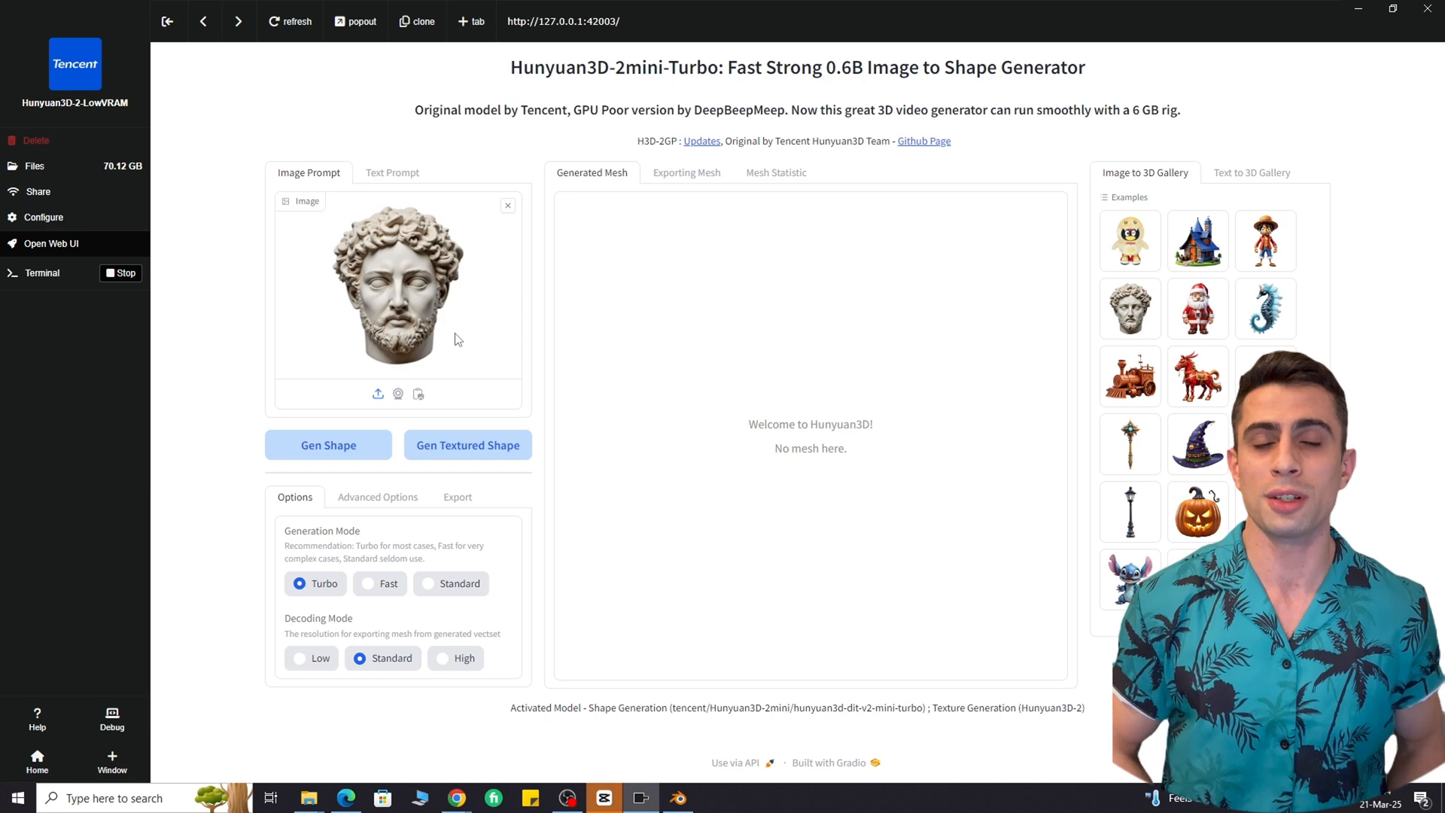
# Switch to Blender and compare the Head_full and Head_Mini sculptures from the front and the back
pyautogui.click(680, 799)
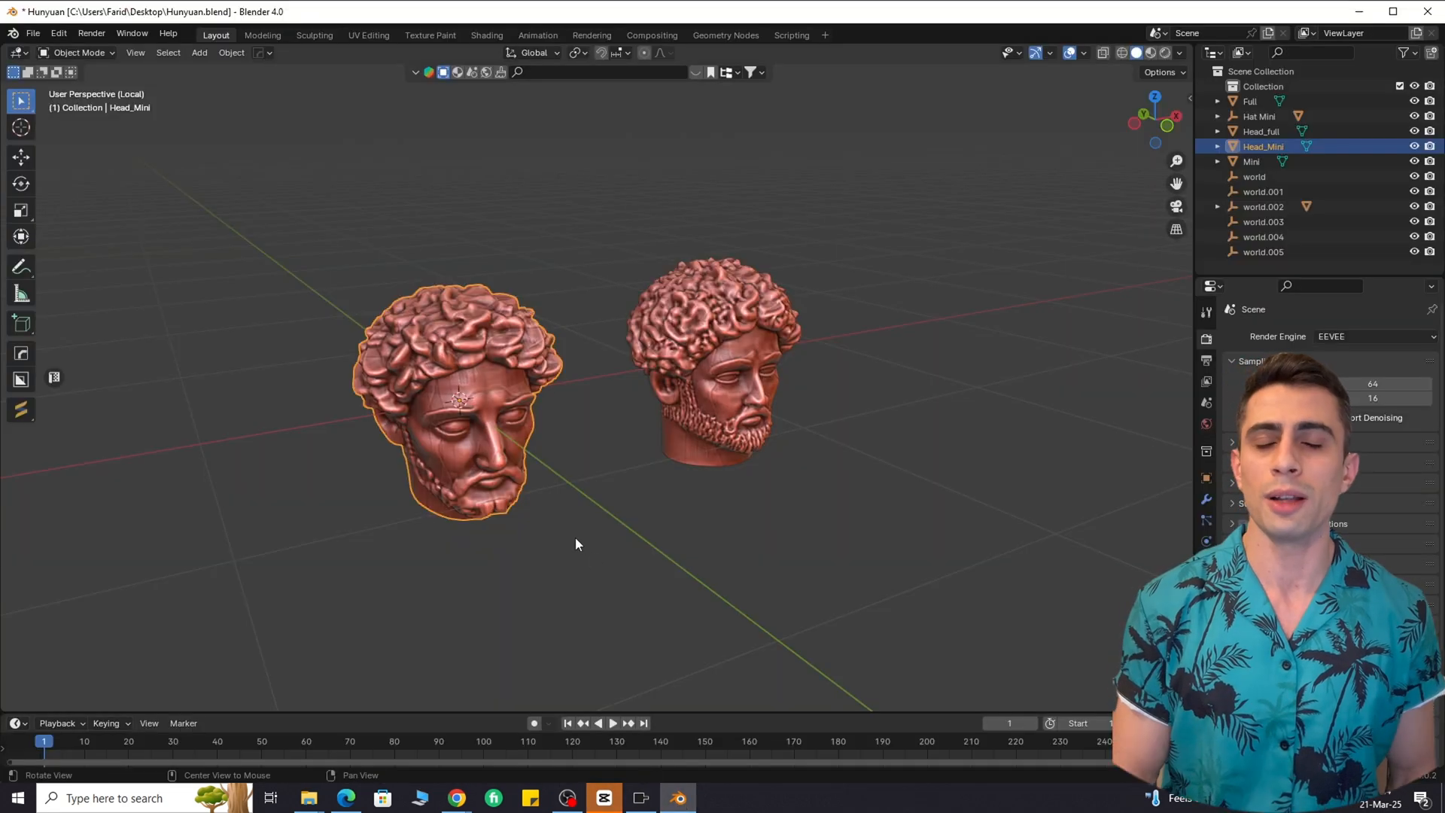
pyautogui.moveTo(575, 536); pyautogui.dragTo(432, 526, button='middle')
pyautogui.click(556, 527)
pyautogui.moveTo(556, 527); pyautogui.dragTo(428, 518, button='middle')
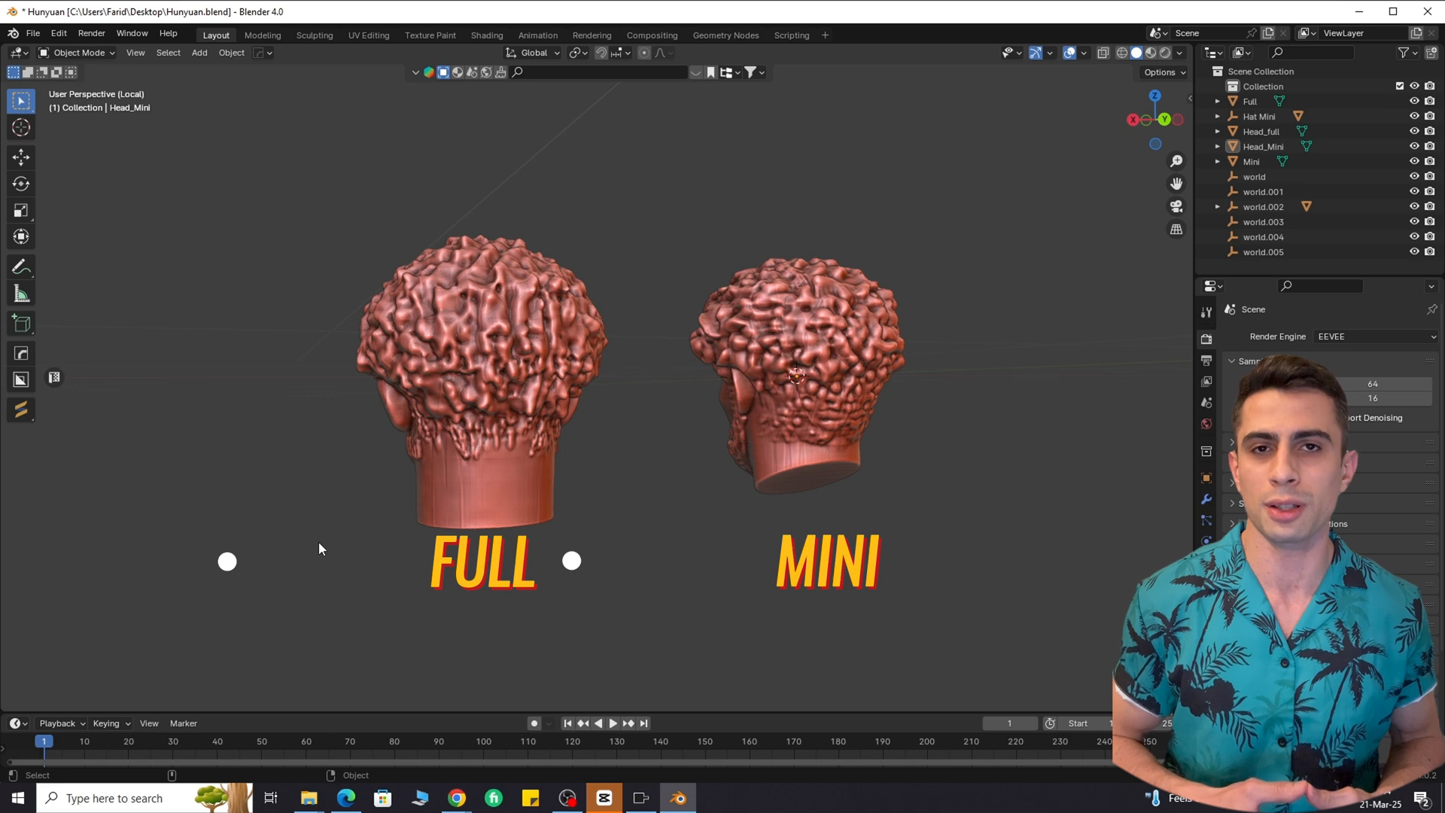
pyautogui.moveTo(321, 544); pyautogui.dragTo(634, 556, button='middle')
pyautogui.moveTo(599, 478); pyautogui.dragTo(765, 482, button='middle')
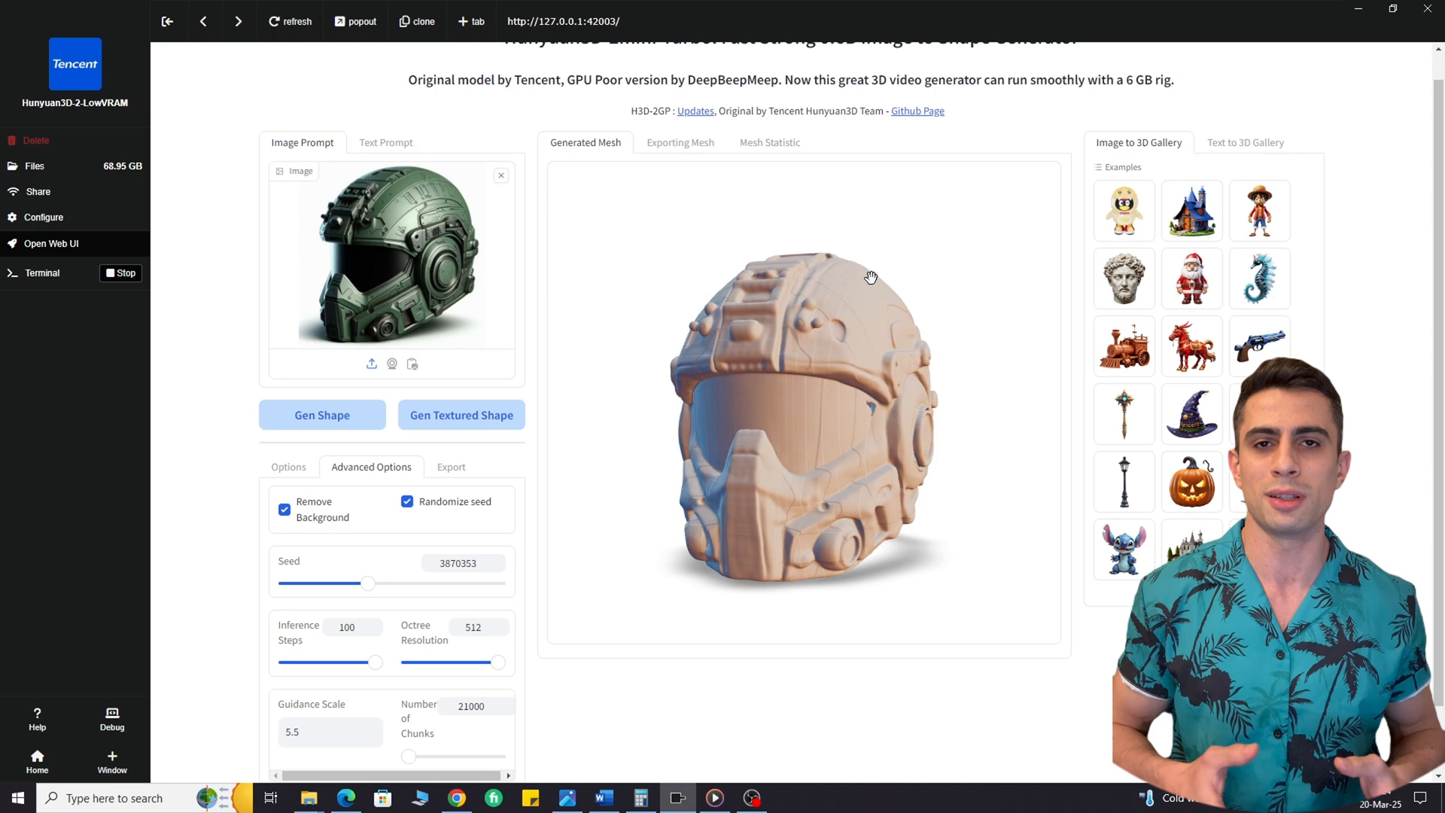
# Inspect the surface detail of the generated helmet mesh from several sides, both close up and at full size
pyautogui.moveTo(871, 278); pyautogui.dragTo(900, 330)
pyautogui.scroll(10, 788, 371)
pyautogui.moveTo(788, 372)
pyautogui.mouseDown()
pyautogui.moveTo(891, 371)
pyautogui.moveTo(871, 387)
pyautogui.moveTo(848, 365)
pyautogui.moveTo(791, 356)
pyautogui.moveTo(933, 376)
pyautogui.moveTo(984, 410)
pyautogui.mouseUp()
pyautogui.scroll(8, 874, 381)
pyautogui.scroll(-10, 880, 360)
pyautogui.moveTo(760, 422); pyautogui.dragTo(946, 442)
pyautogui.scroll(5, 843, 448)
pyautogui.moveTo(842, 448); pyautogui.dragTo(791, 399)
pyautogui.scroll(-5, 791, 400)
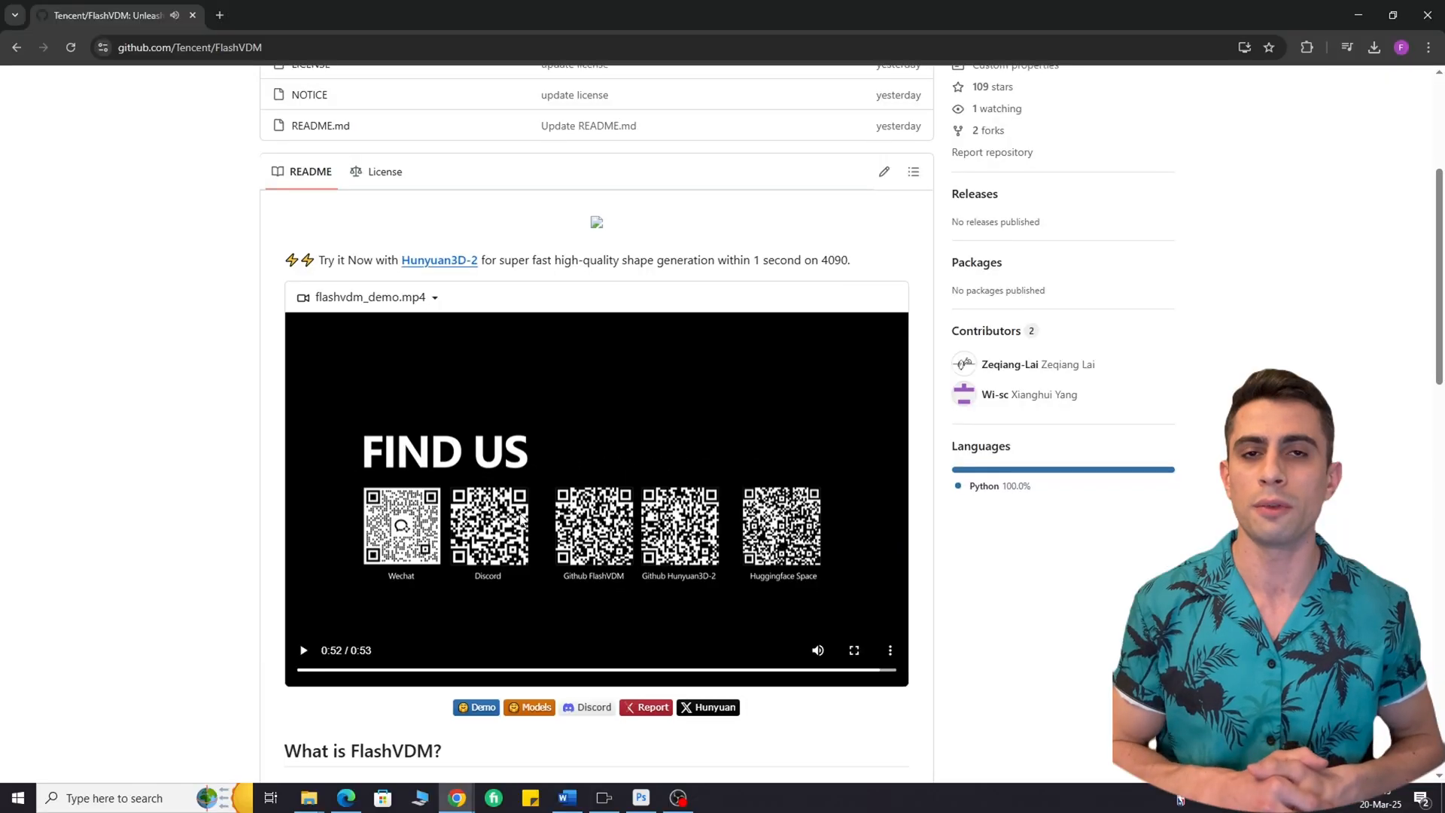
# Read the FlashVDM README, highlighting the Lightning Vectset Decoder and Progressive Flow Distillation descriptions
pyautogui.scroll(-8, 547, 495)
pyautogui.scroll(4, 547, 494)
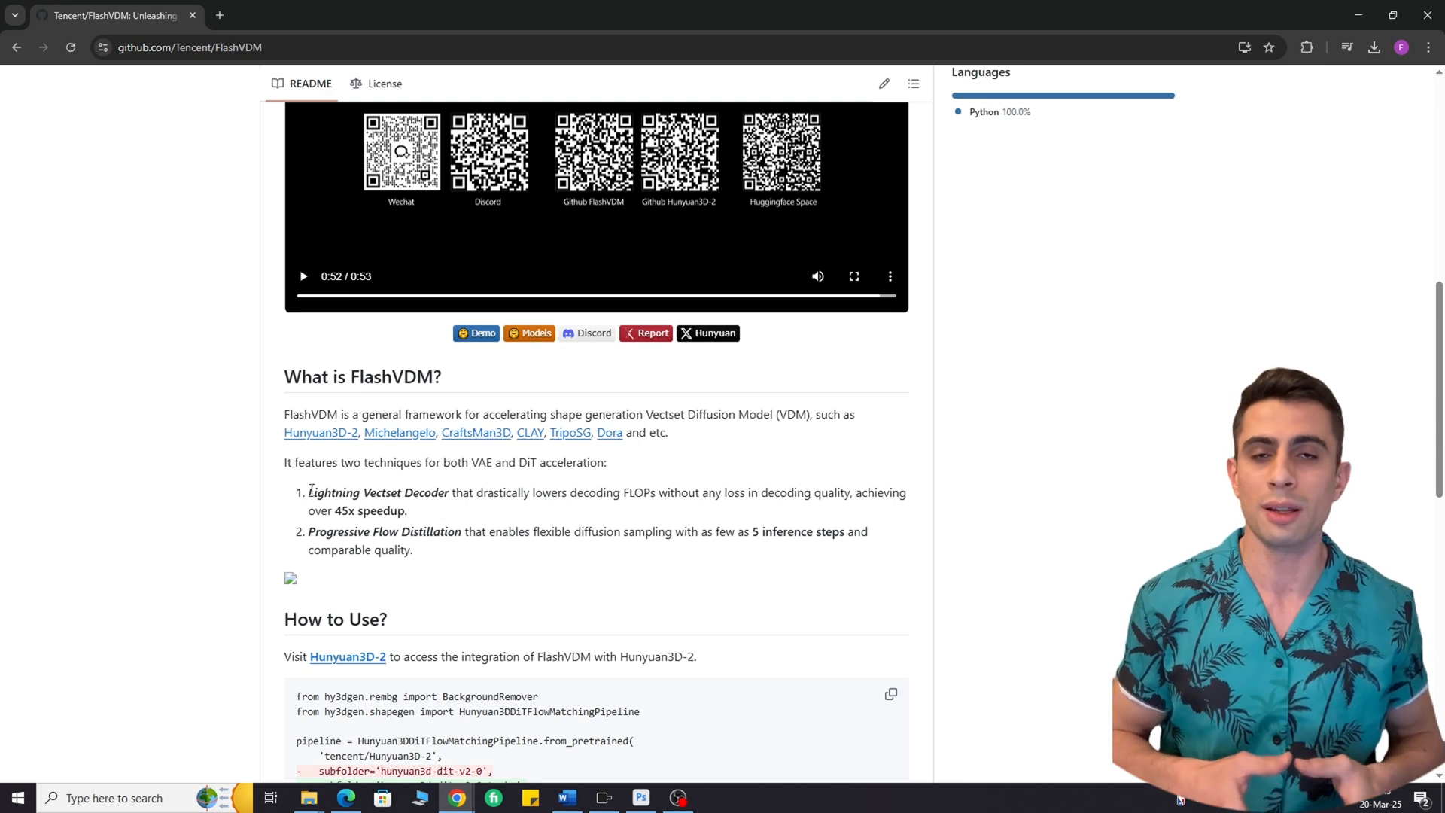
pyautogui.moveTo(311, 494); pyautogui.dragTo(384, 506)
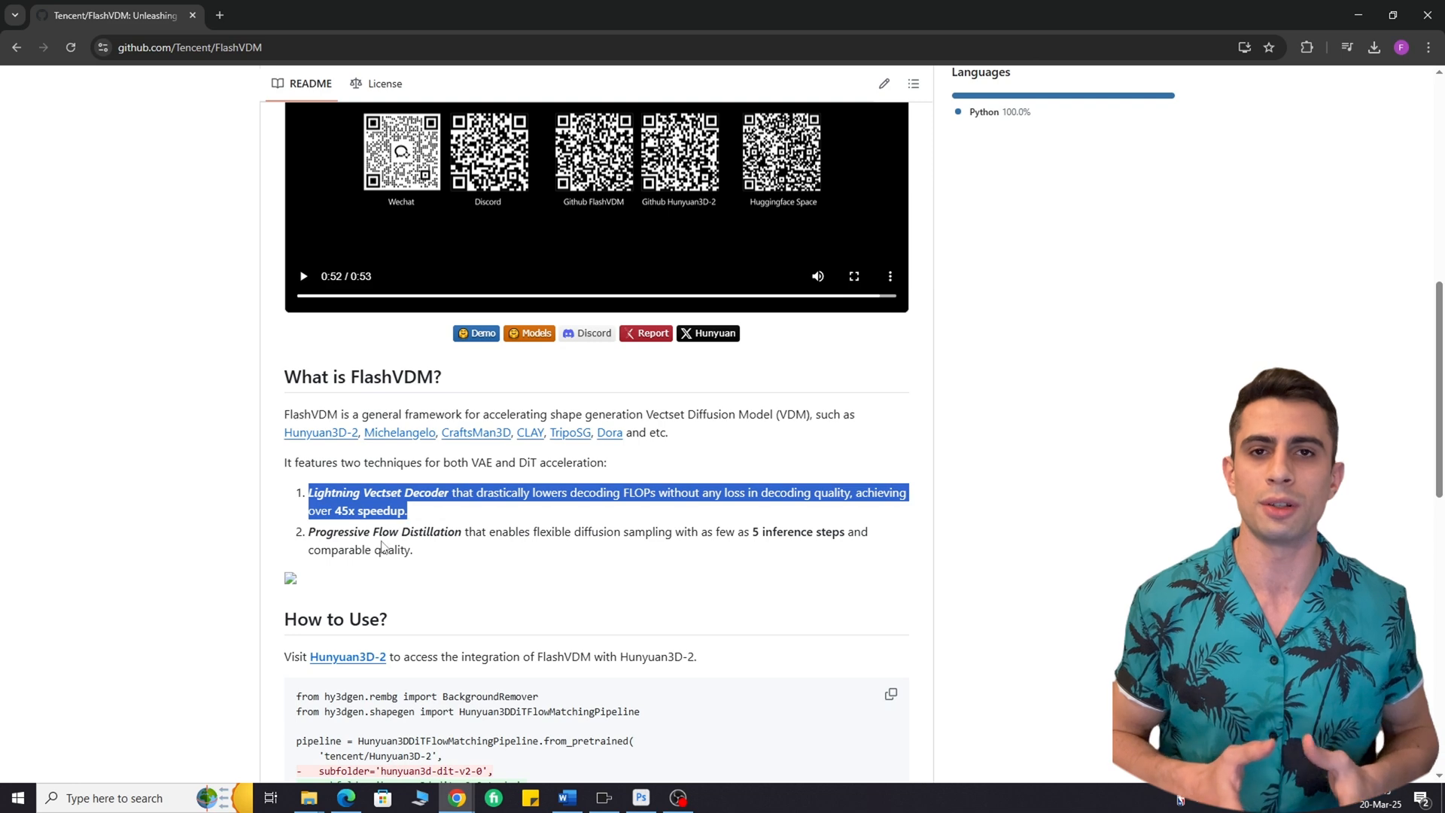
pyautogui.click(465, 558)
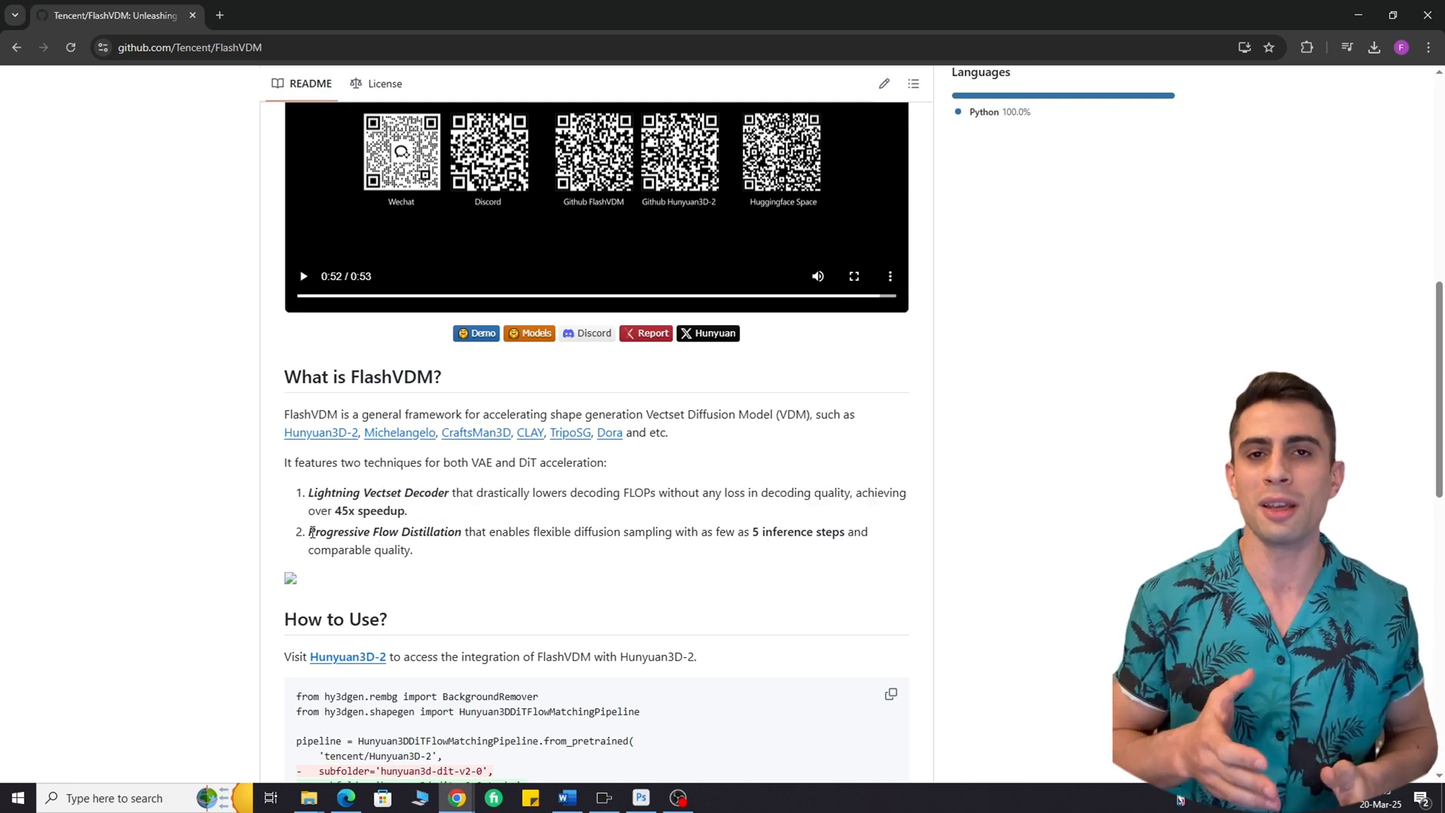
pyautogui.moveTo(363, 534); pyautogui.dragTo(406, 549)
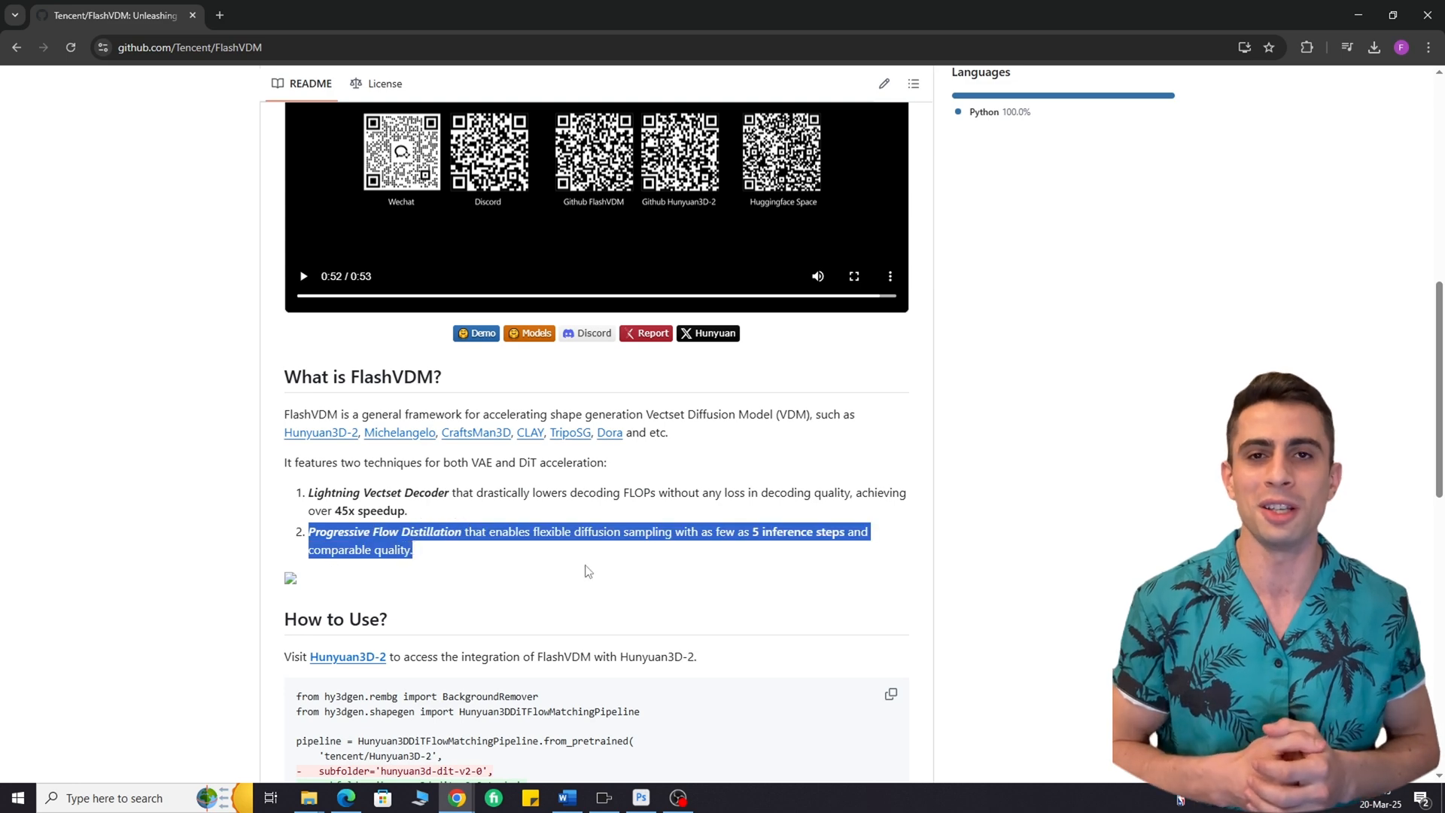
pyautogui.click(630, 587)
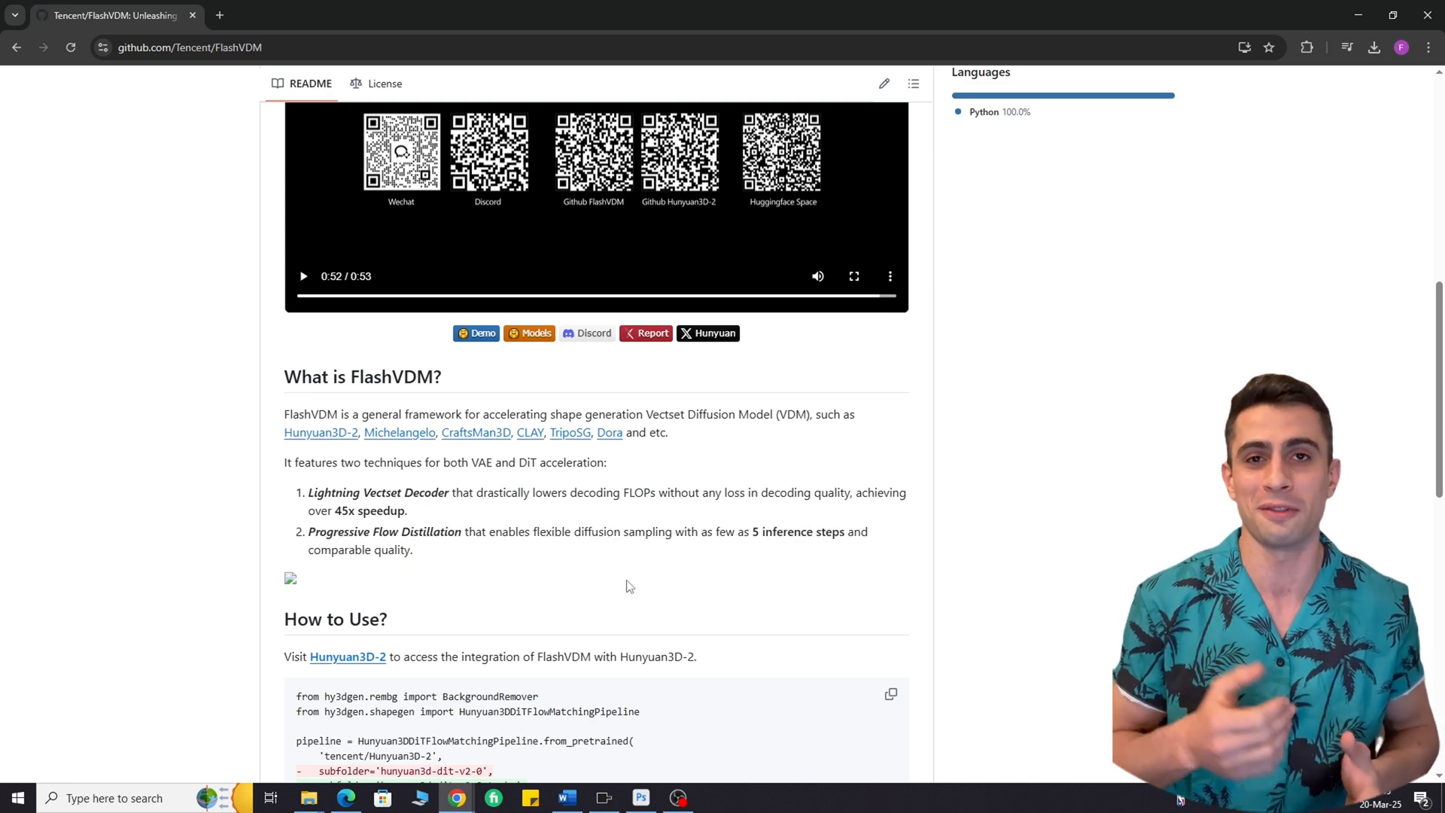
pyautogui.scroll(-10, 630, 586)
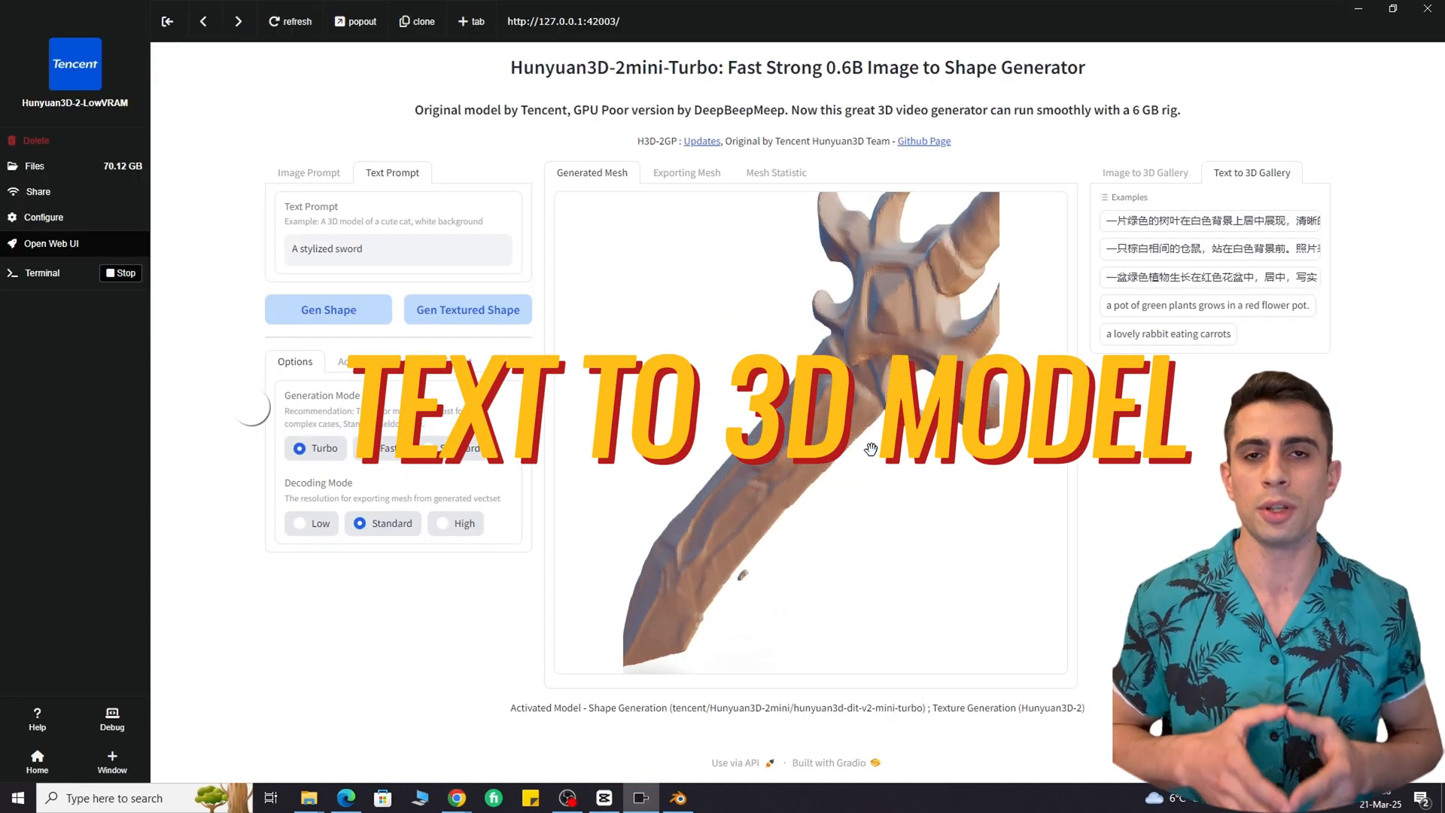
# Inspect the mesh generated from the text prompt "A stylized sword" from several angles
pyautogui.moveTo(871, 449); pyautogui.dragTo(782, 444)
pyautogui.scroll(-3, 697, 440)
pyautogui.moveTo(696, 439); pyautogui.dragTo(903, 407)
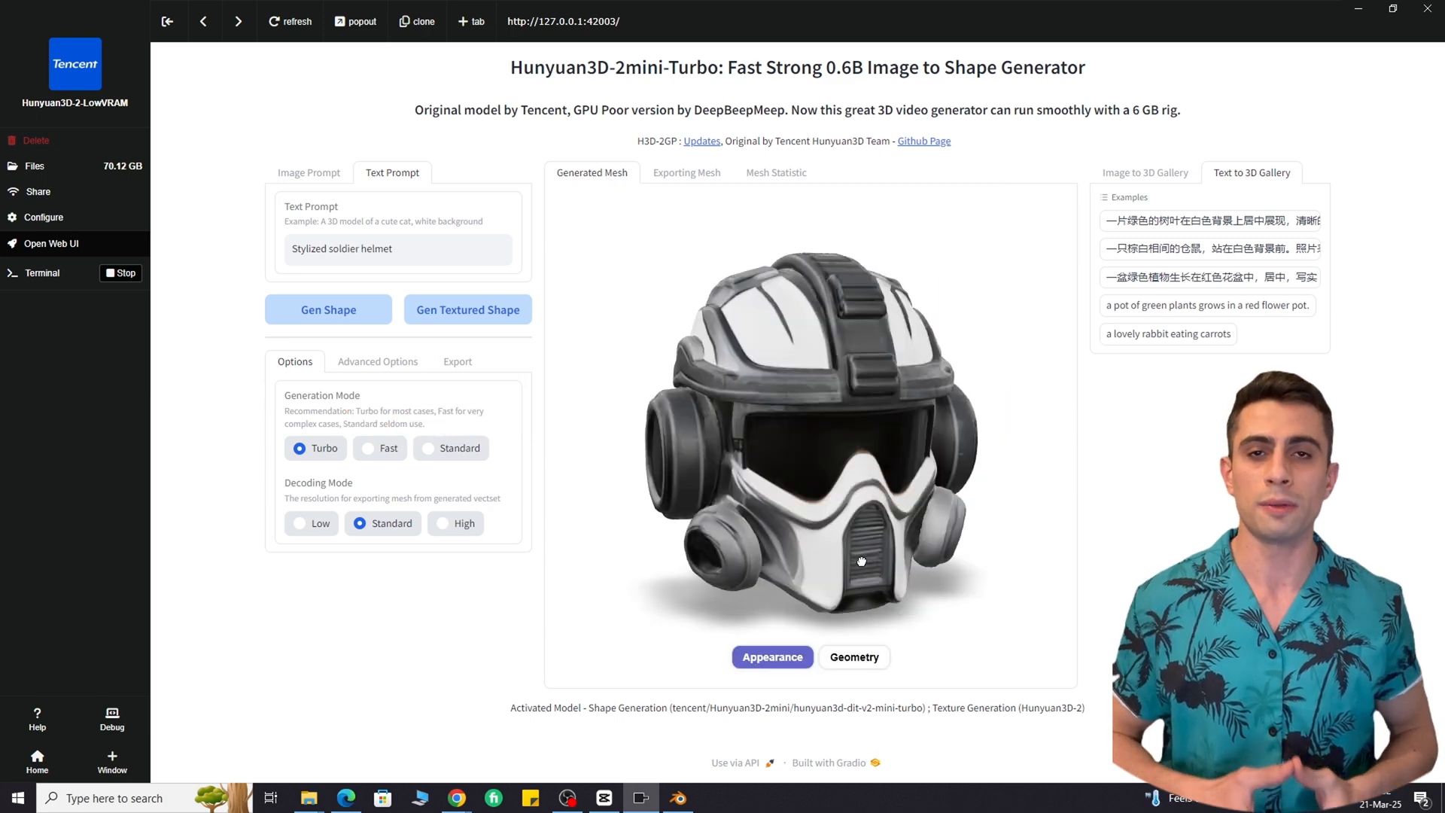
# Display the stylized soldier helmet as untextured geometry and look at it from above
pyautogui.click(854, 658)
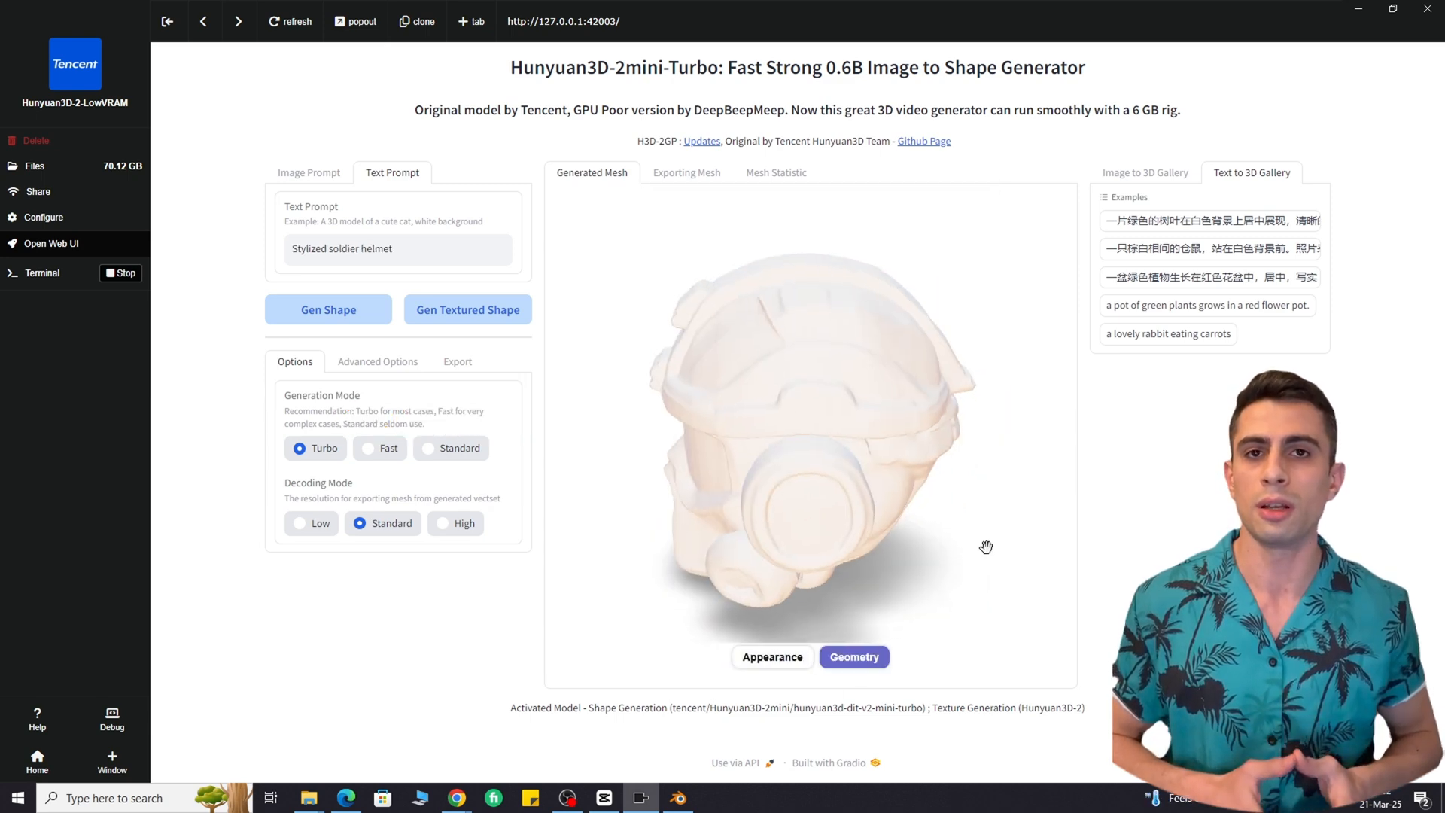
# Display the soldier helmet with its texture and export it as a glb file with a target face number of 500100
pyautogui.click(772, 657)
pyautogui.moveTo(903, 452); pyautogui.dragTo(844, 474)
pyautogui.click(457, 362)
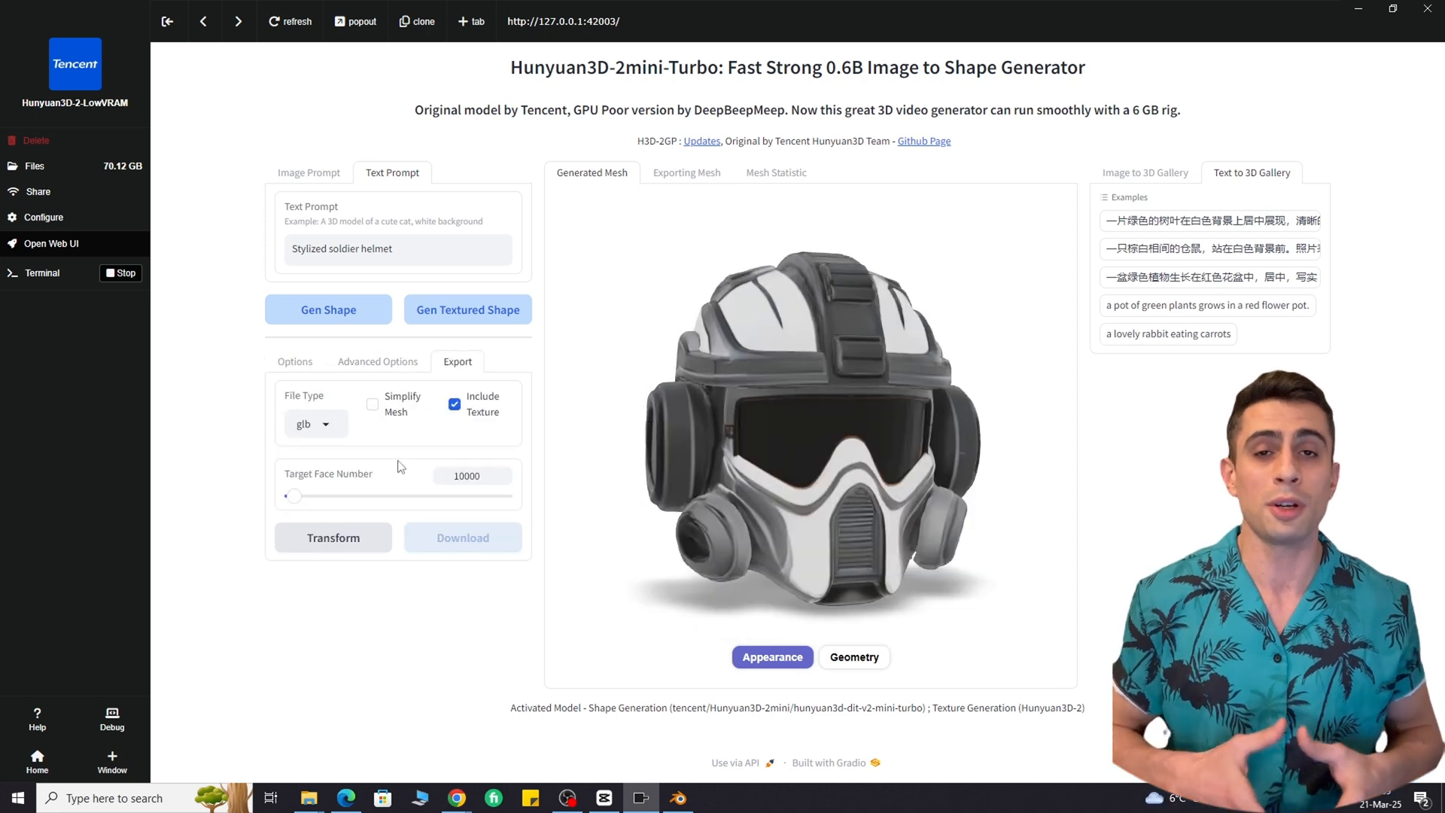
pyautogui.moveTo(295, 498); pyautogui.dragTo(398, 496)
pyautogui.click(368, 537)
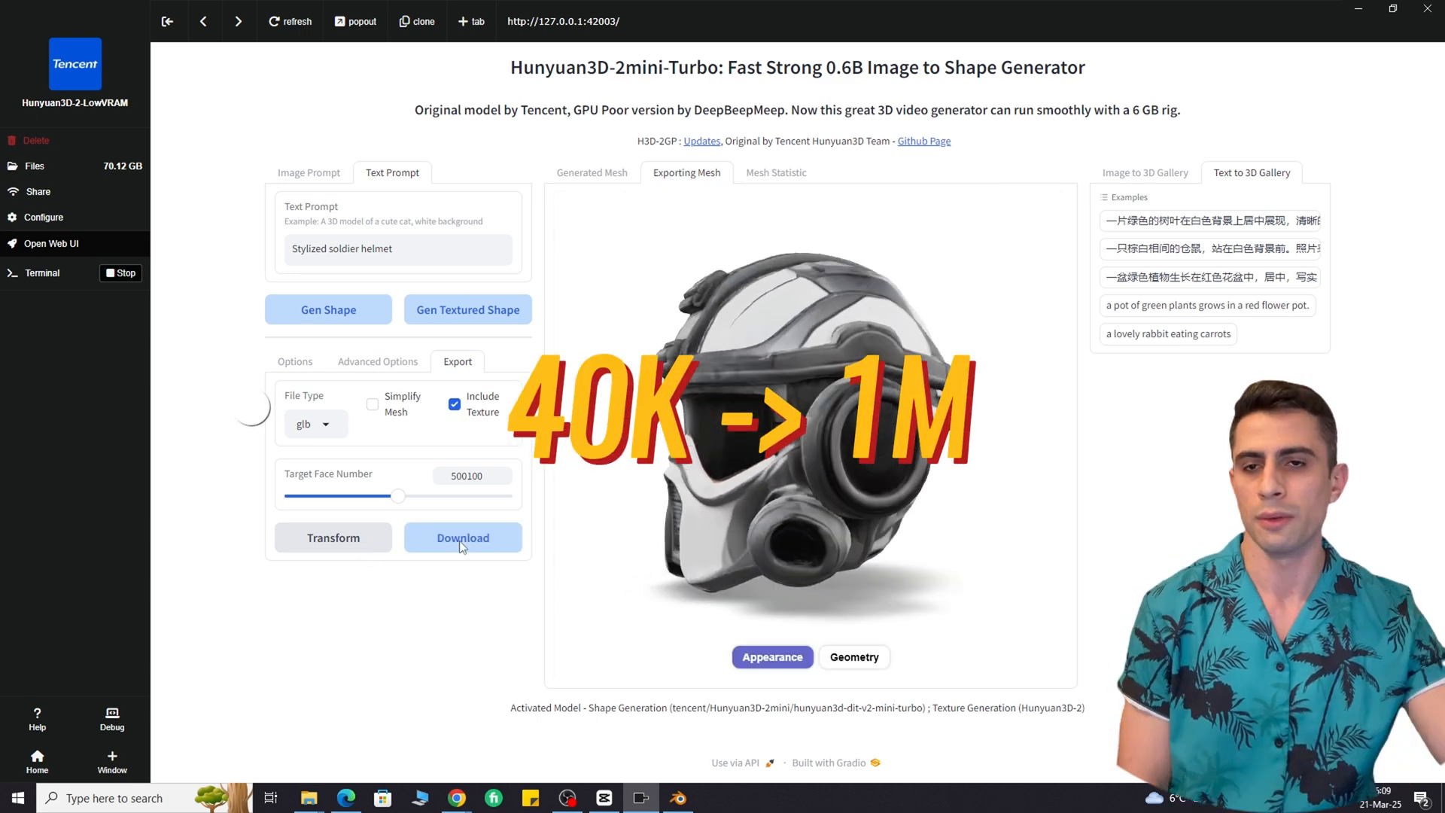
pyautogui.click(461, 537)
pyautogui.click(203, 632)
pyautogui.click(826, 753)
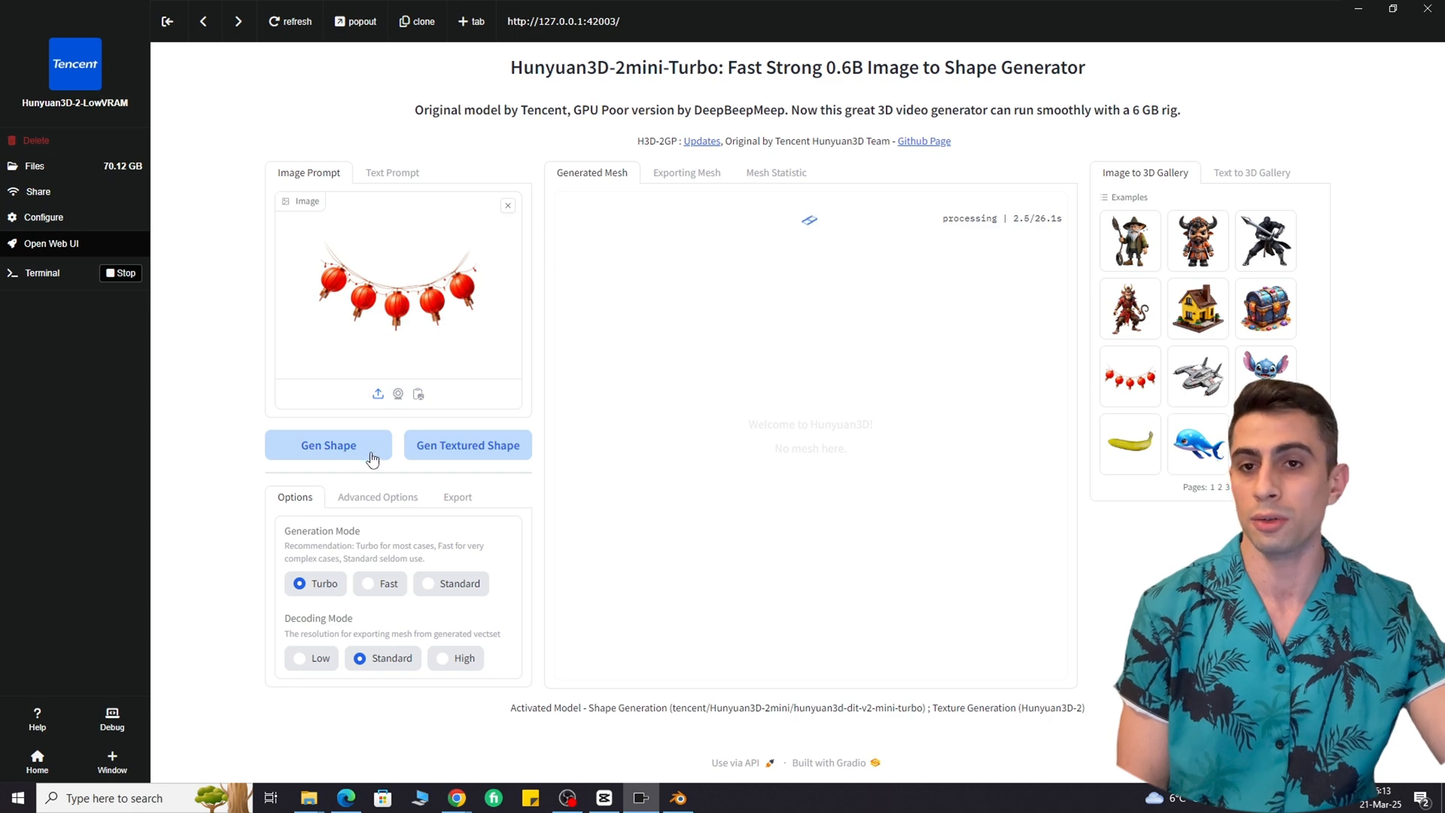
# Look at the generated lantern garland from another angle and check the advanced options for its octree resolution
pyautogui.moveTo(740, 445); pyautogui.dragTo(799, 464)
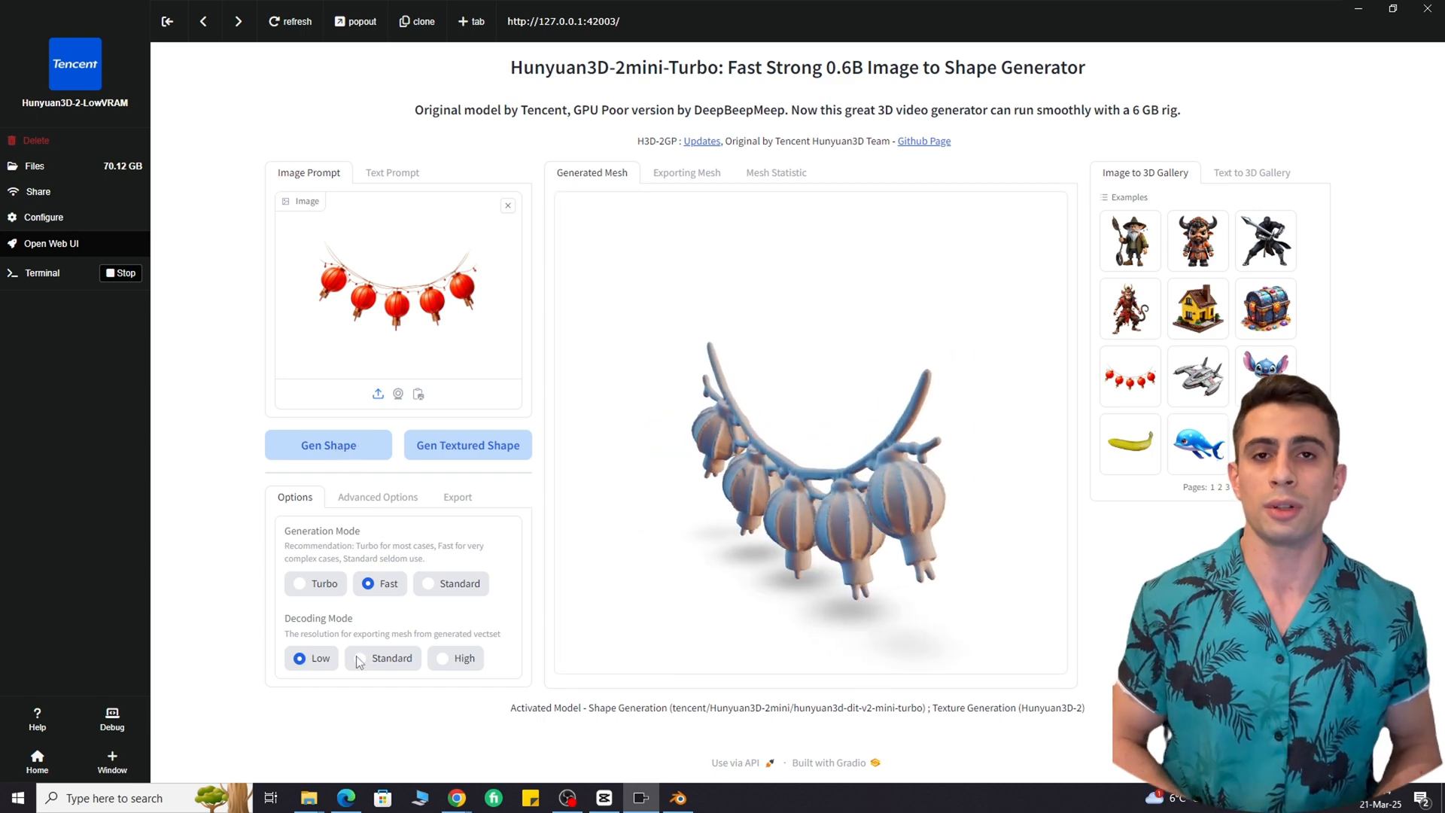
pyautogui.click(450, 668)
pyautogui.click(378, 496)
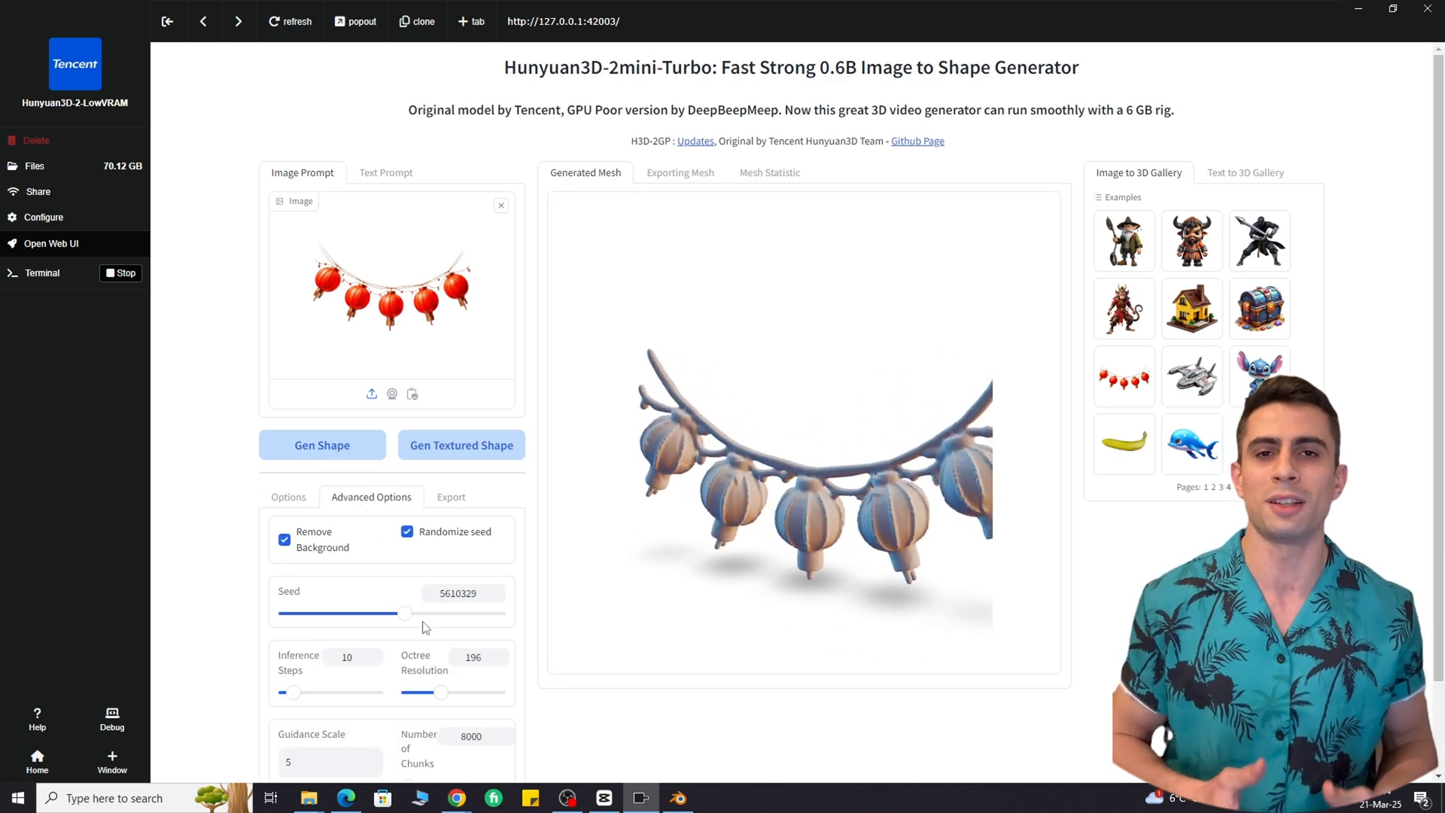
# Switch the decoding mode to Standard and check the corresponding octree resolution in the advanced options
pyautogui.click(288, 497)
pyautogui.click(376, 663)
pyautogui.click(378, 497)
pyautogui.doubleClick(473, 657)
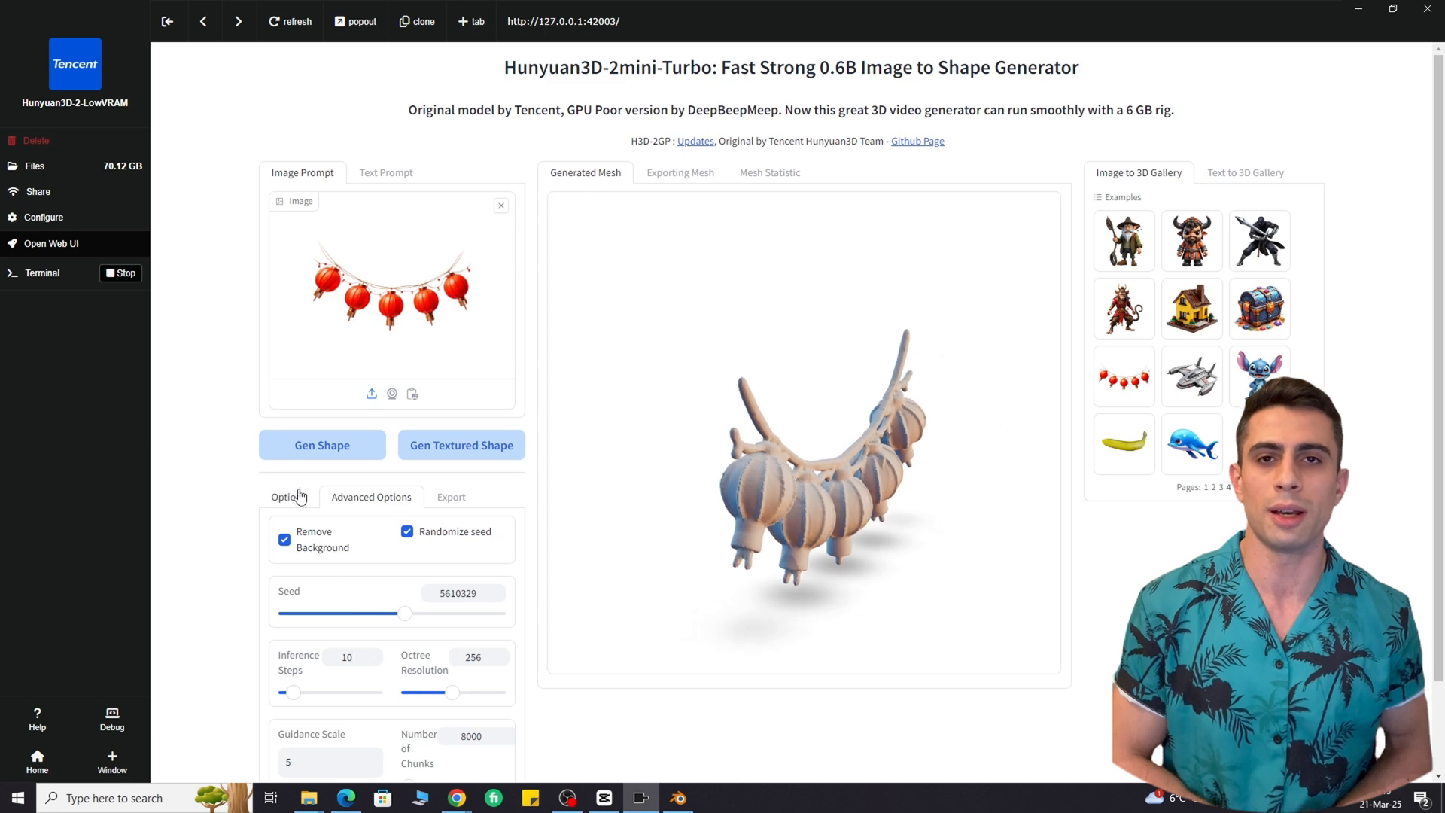
# Set the decoding mode to High and check the corresponding octree resolution in the advanced options
pyautogui.click(292, 497)
pyautogui.click(442, 658)
pyautogui.click(378, 496)
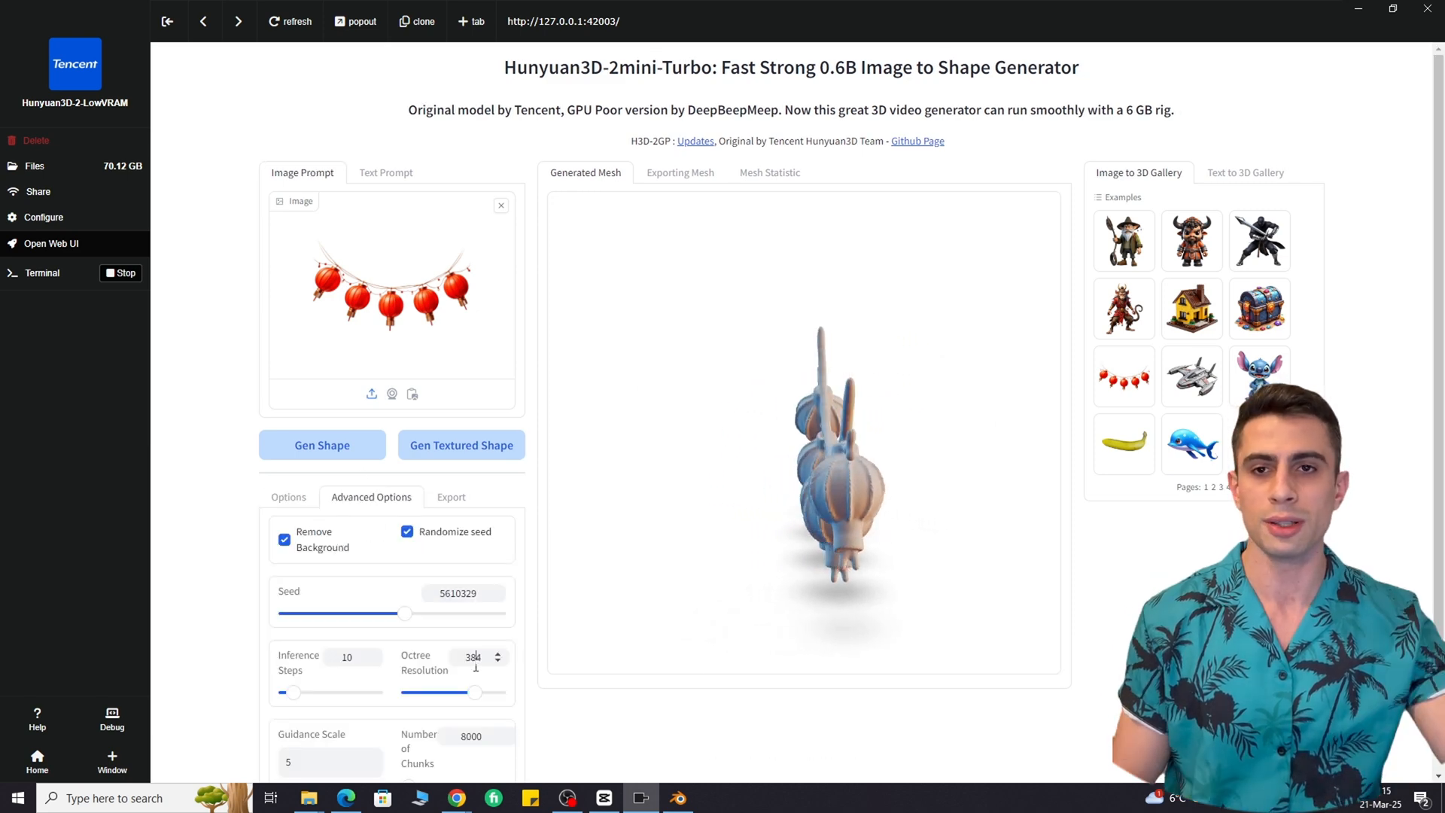
pyautogui.doubleClick(472, 657)
# Set the Number of Chunks to 20000 and raise it to the next valid value, 21000
pyautogui.scroll(-2, 368, 638)
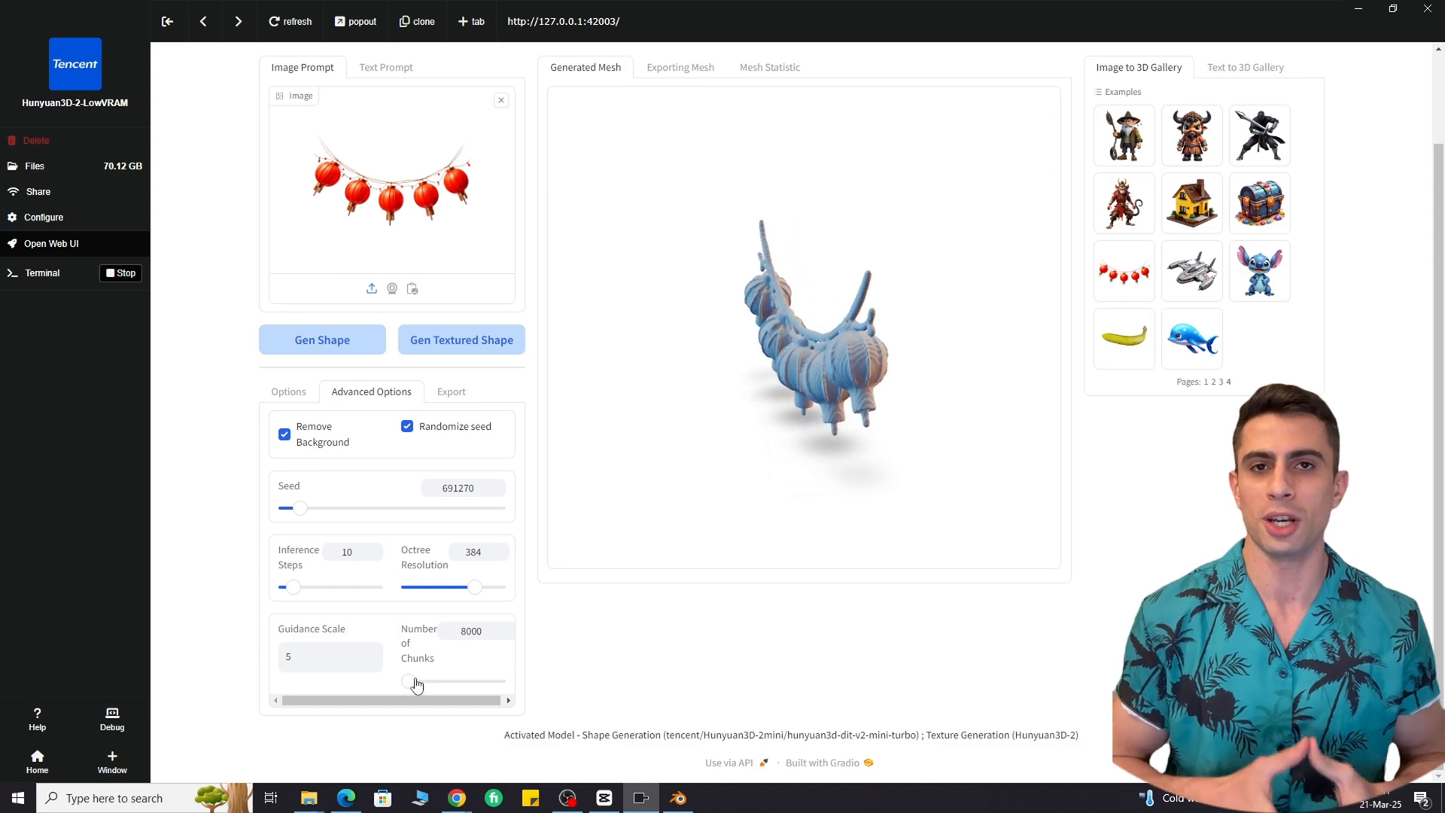
pyautogui.moveTo(413, 681)
pyautogui.mouseDown()
pyautogui.moveTo(497, 687)
pyautogui.moveTo(407, 687)
pyautogui.moveTo(437, 690)
pyautogui.mouseUp()
pyautogui.doubleClick(470, 631)
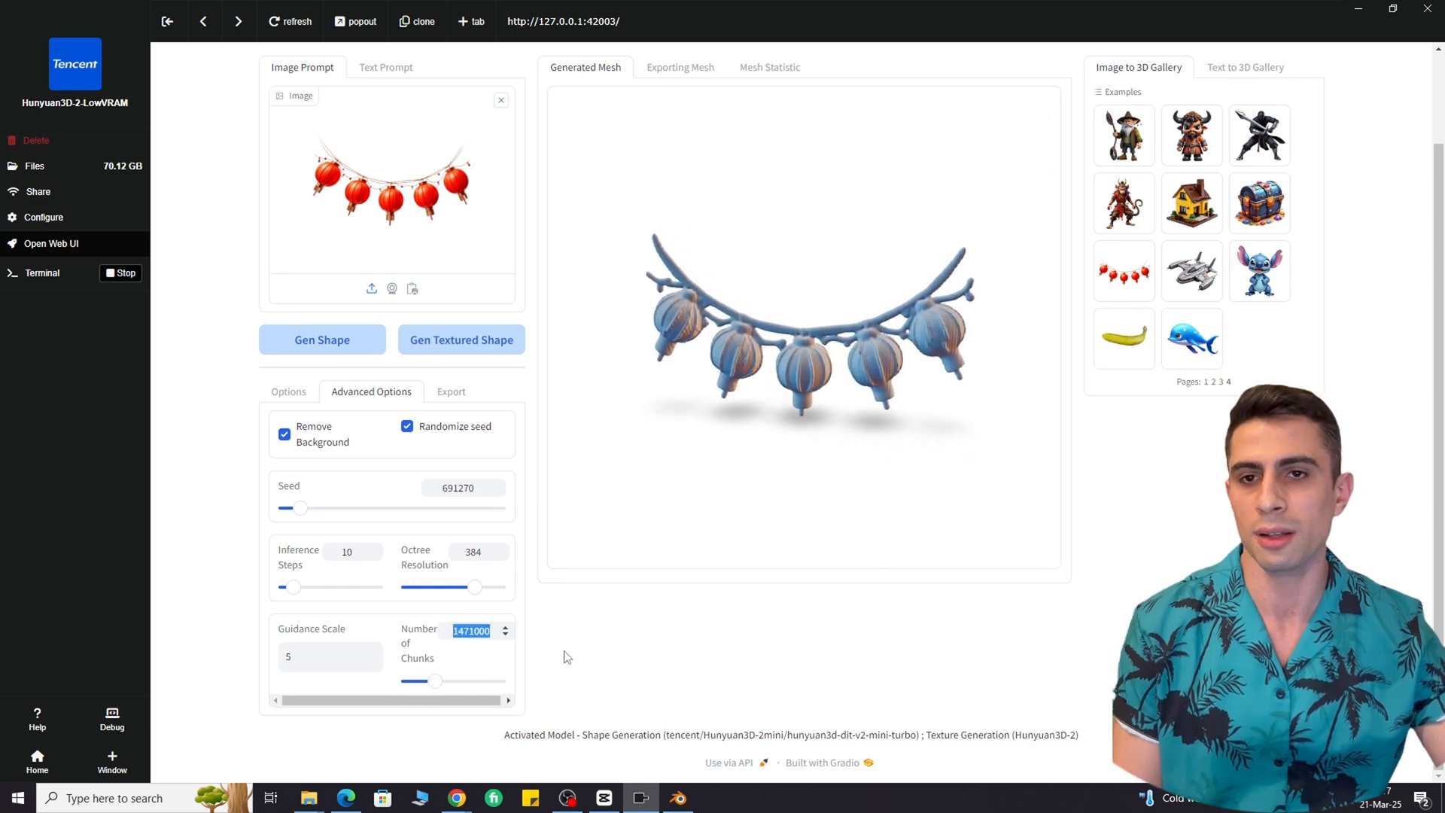
pyautogui.write('20000')
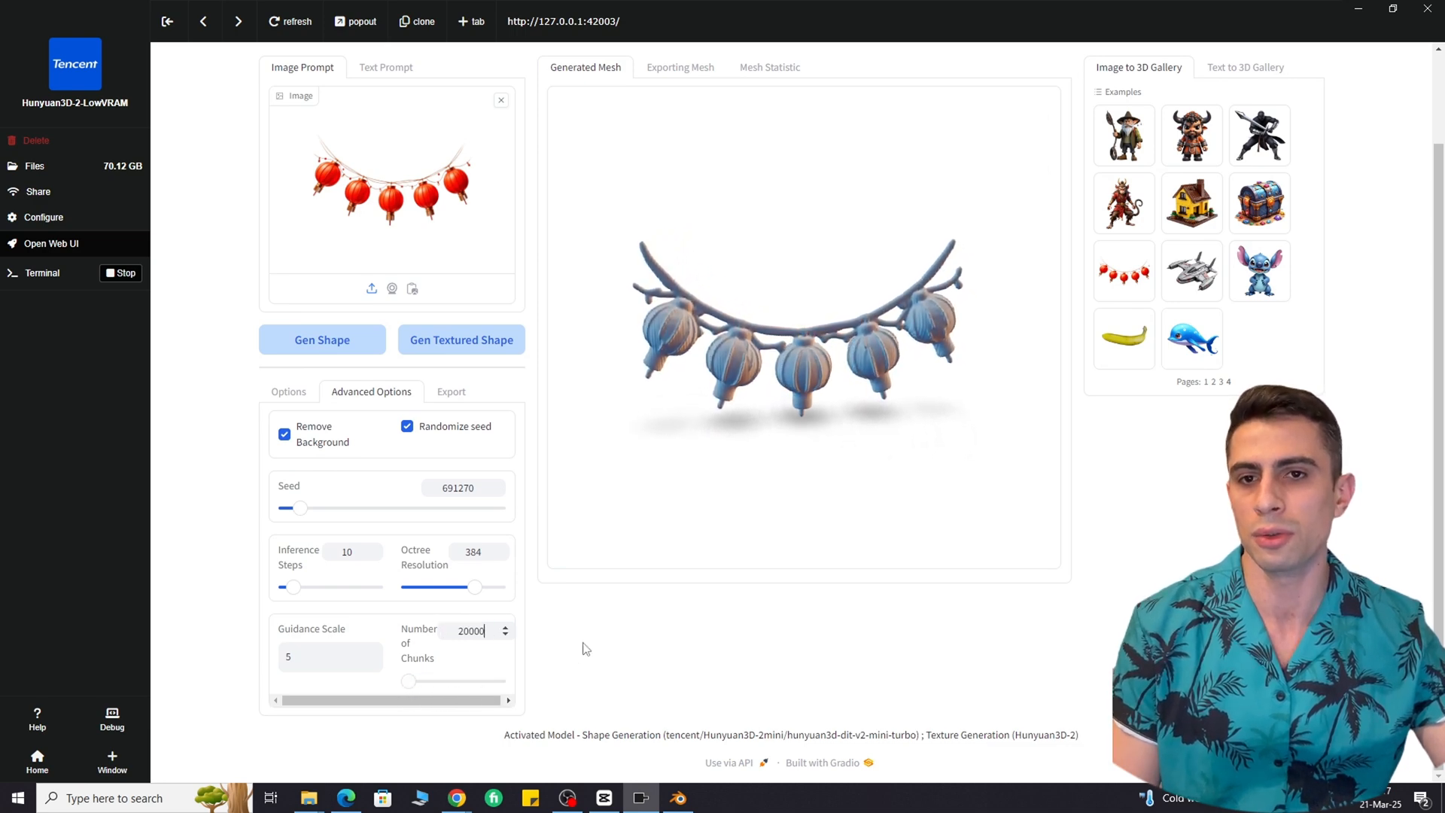
pyautogui.click(556, 645)
pyautogui.moveTo(489, 627)
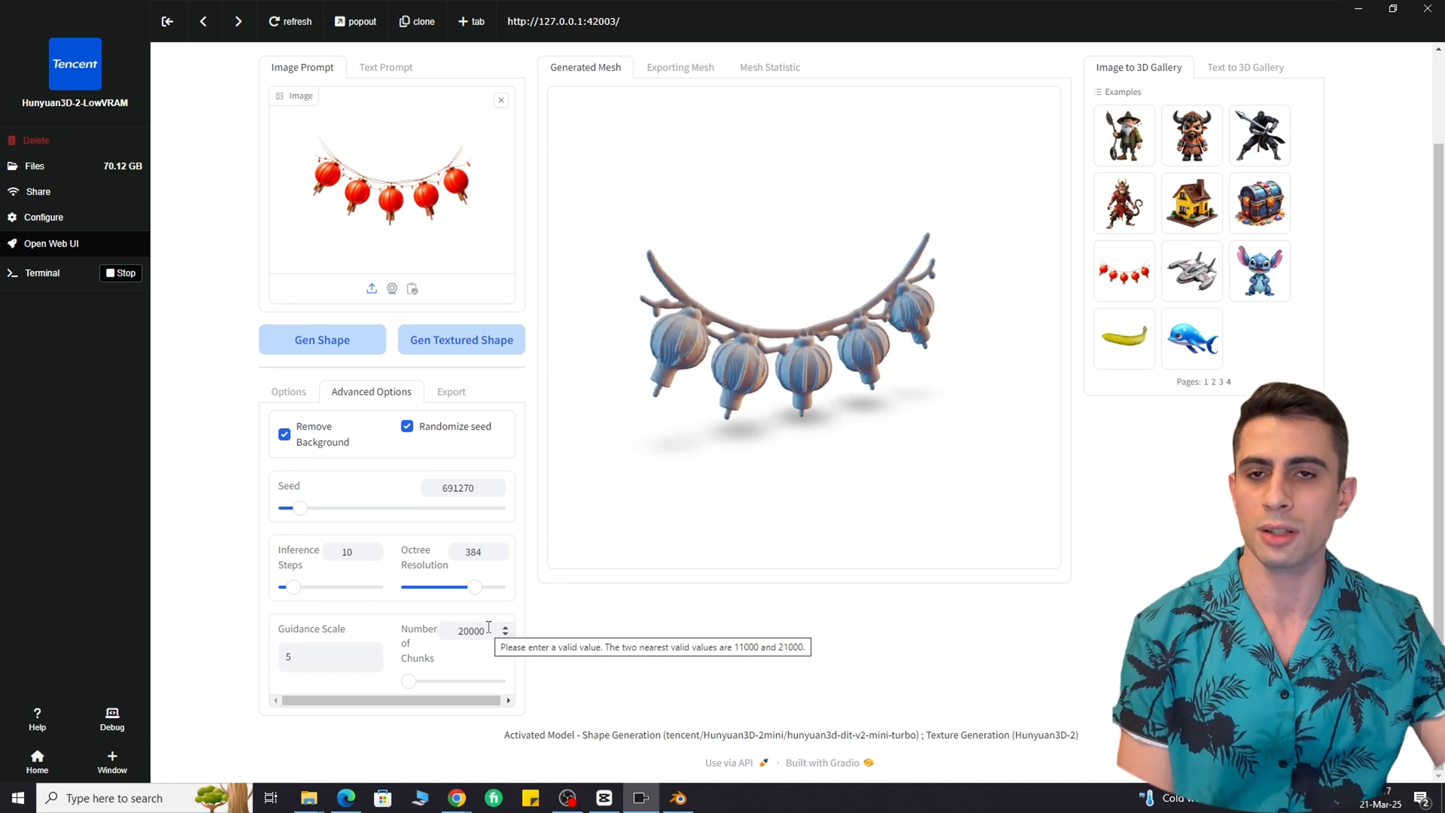
pyautogui.click(504, 628)
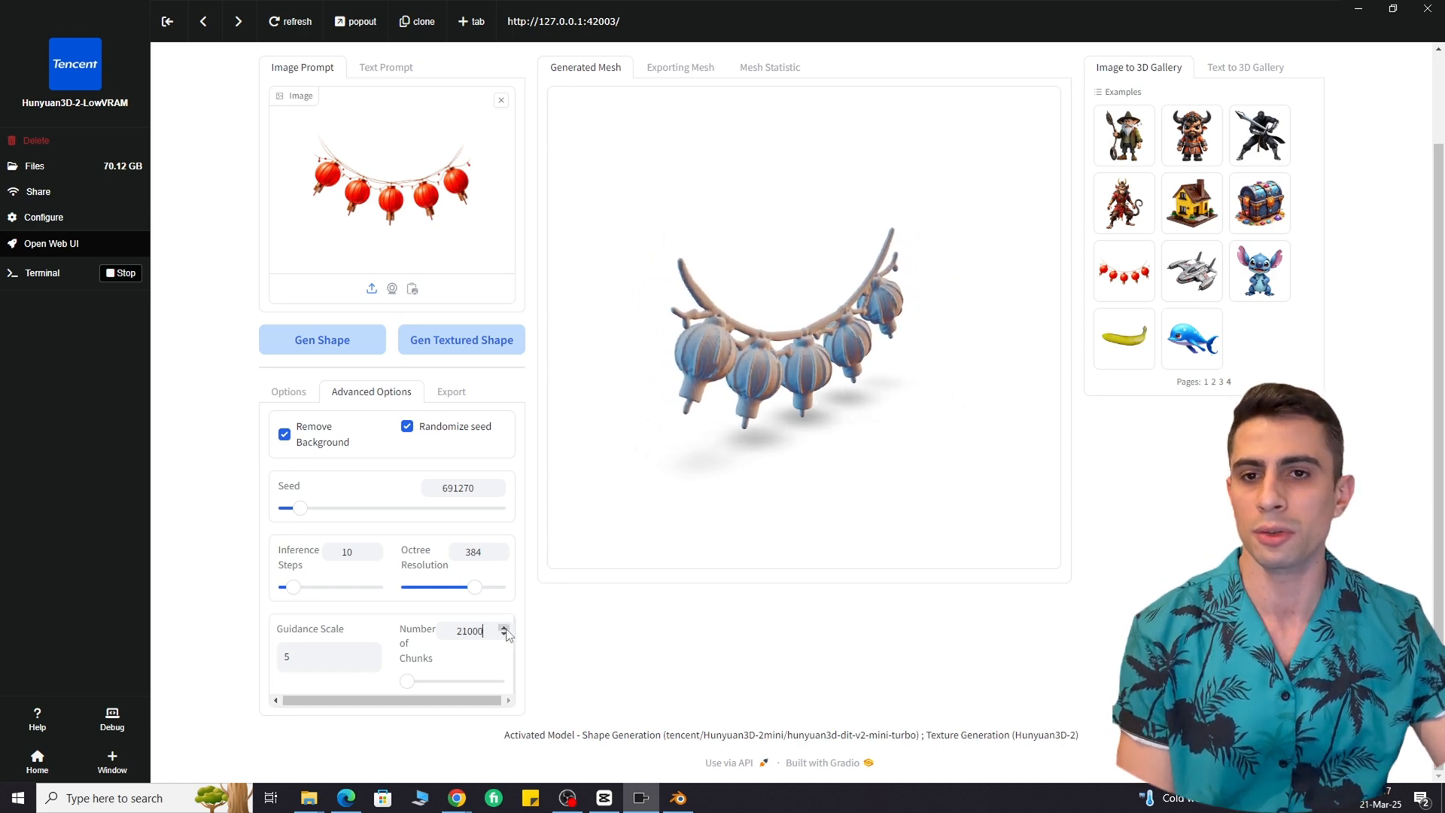
pyautogui.click(505, 635)
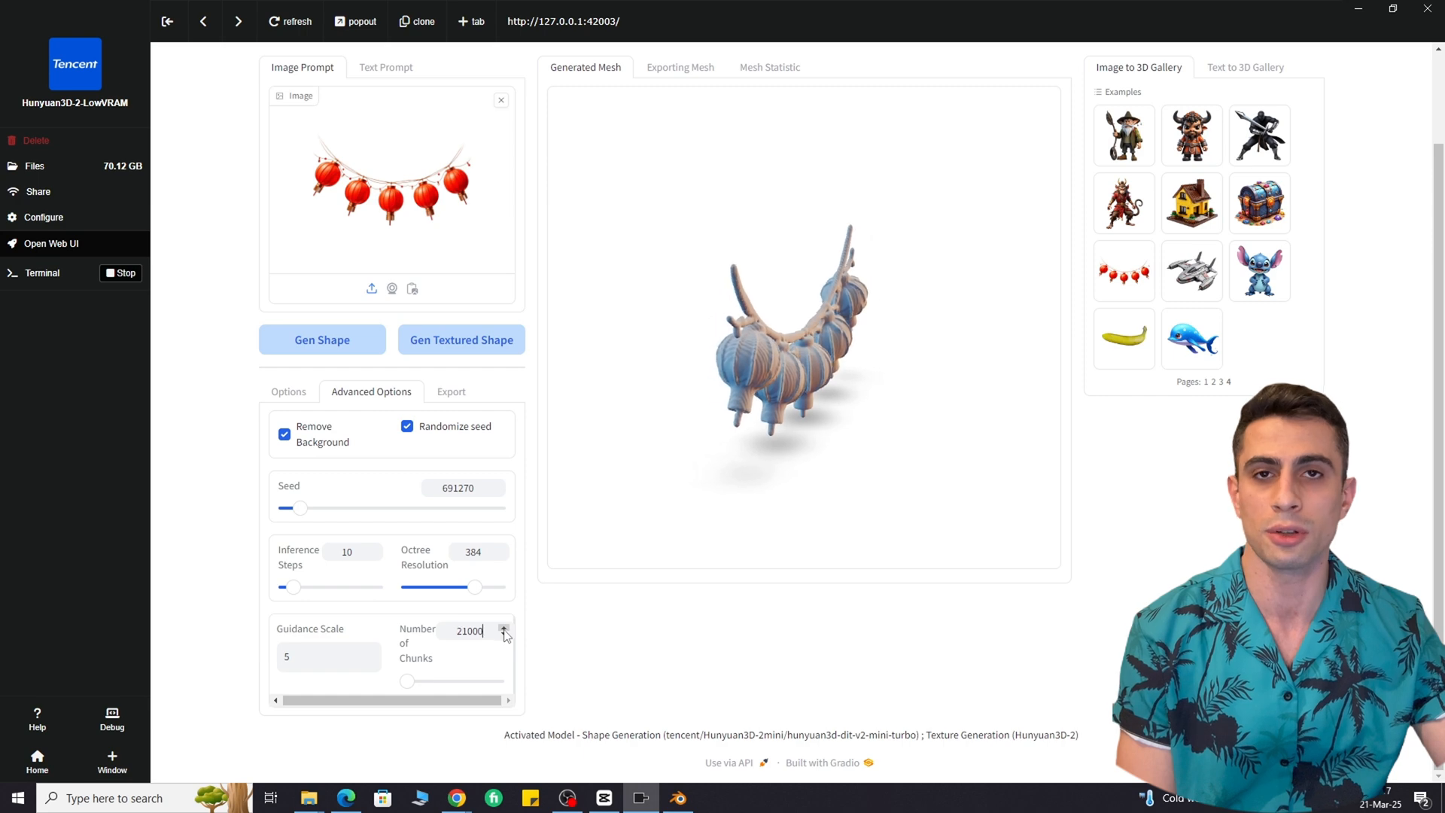
# Set the export's target face number to 60100 and toggle the Simplify Mesh option for the lantern garland
pyautogui.click(452, 391)
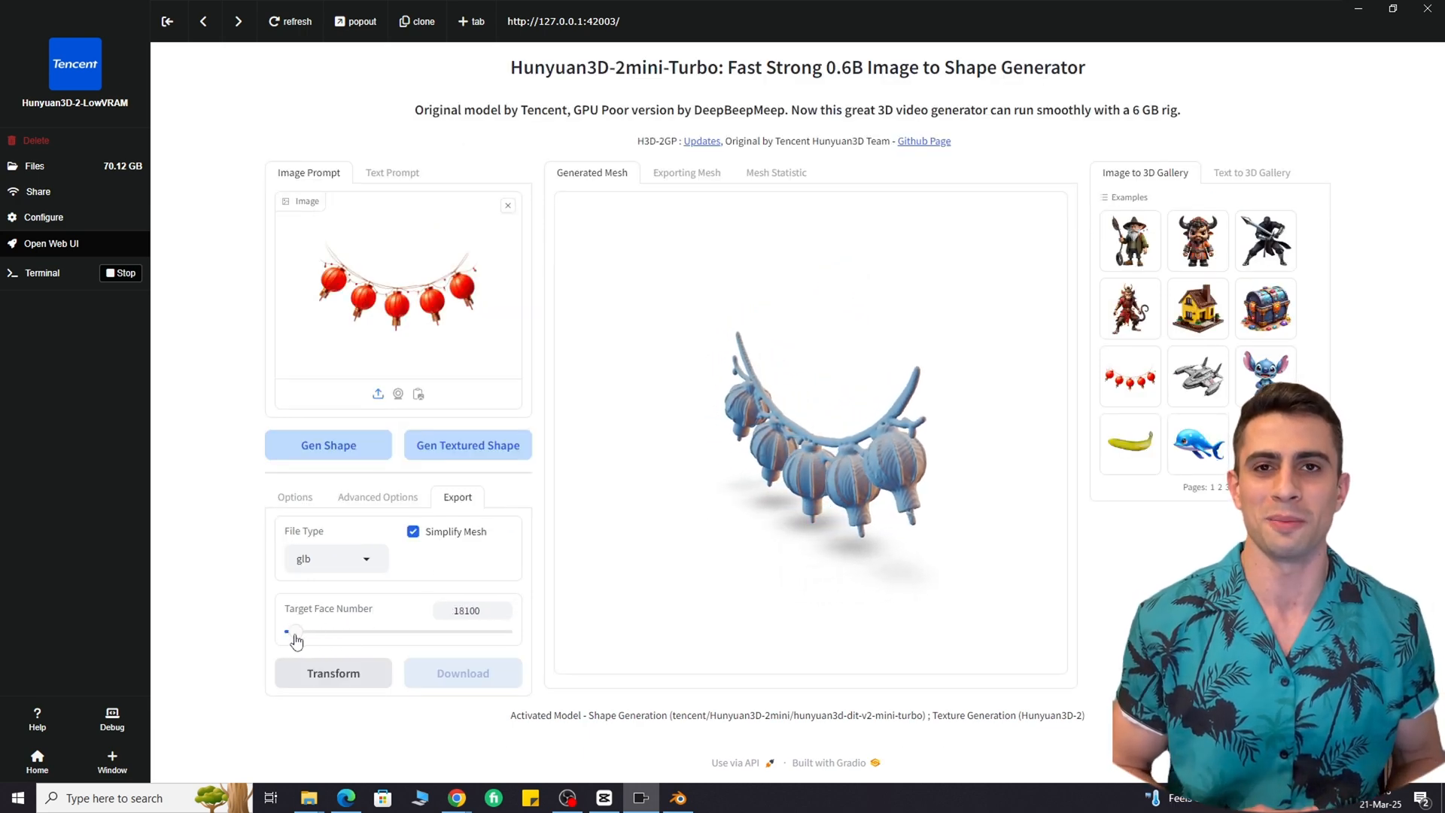
pyautogui.moveTo(297, 636); pyautogui.dragTo(305, 632)
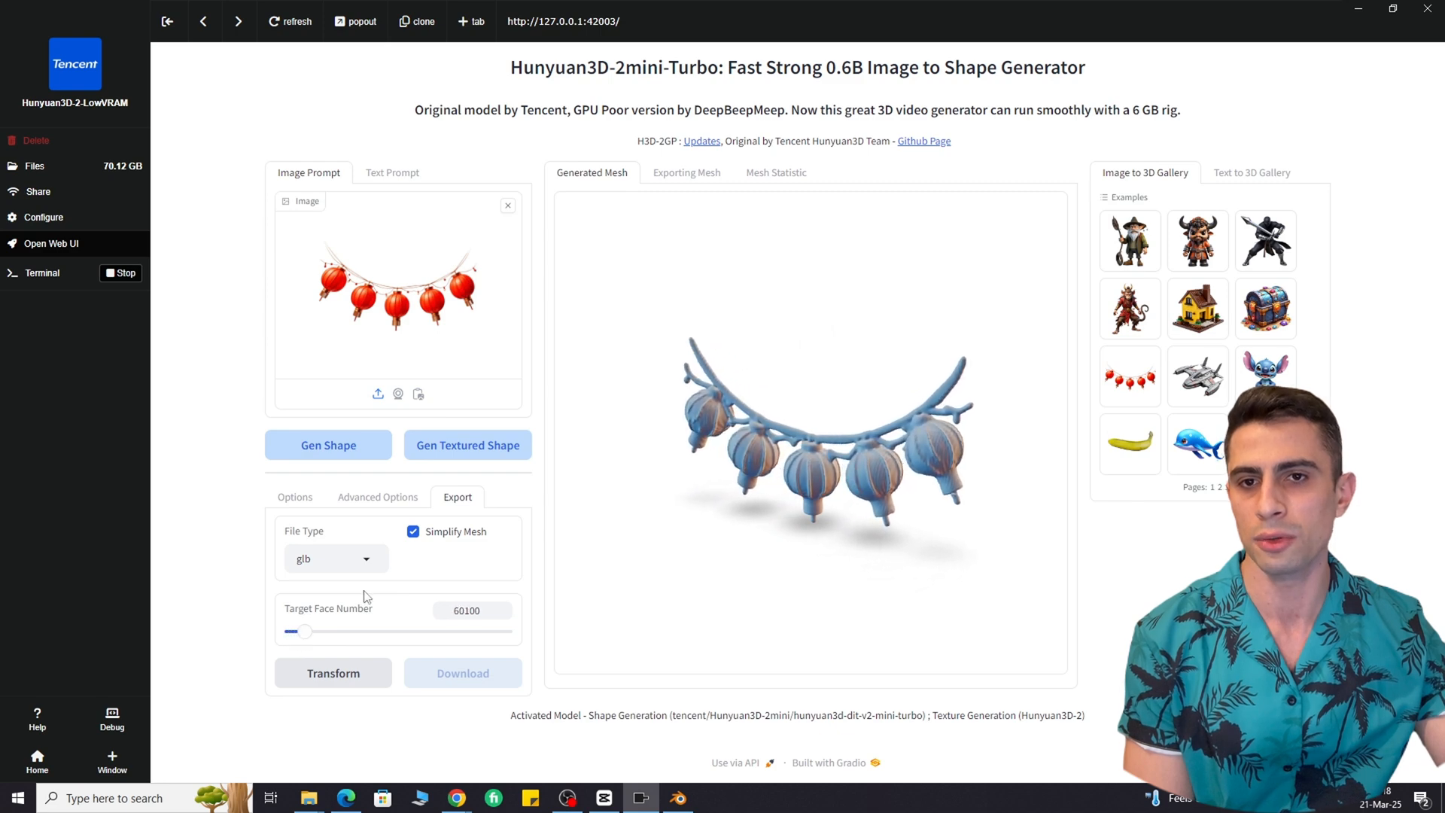
pyautogui.click(413, 533)
pyautogui.click(413, 532)
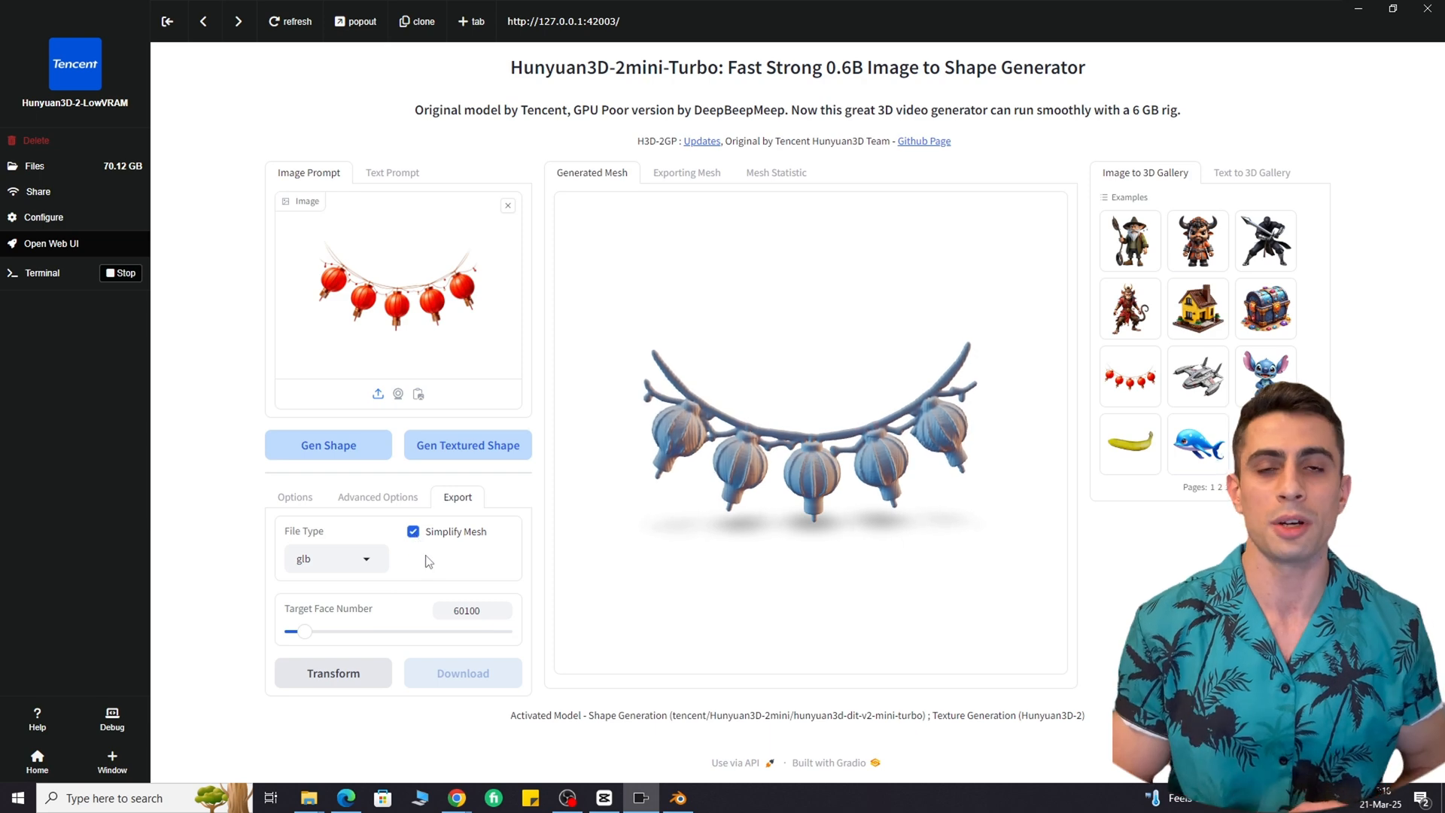
pyautogui.click(414, 532)
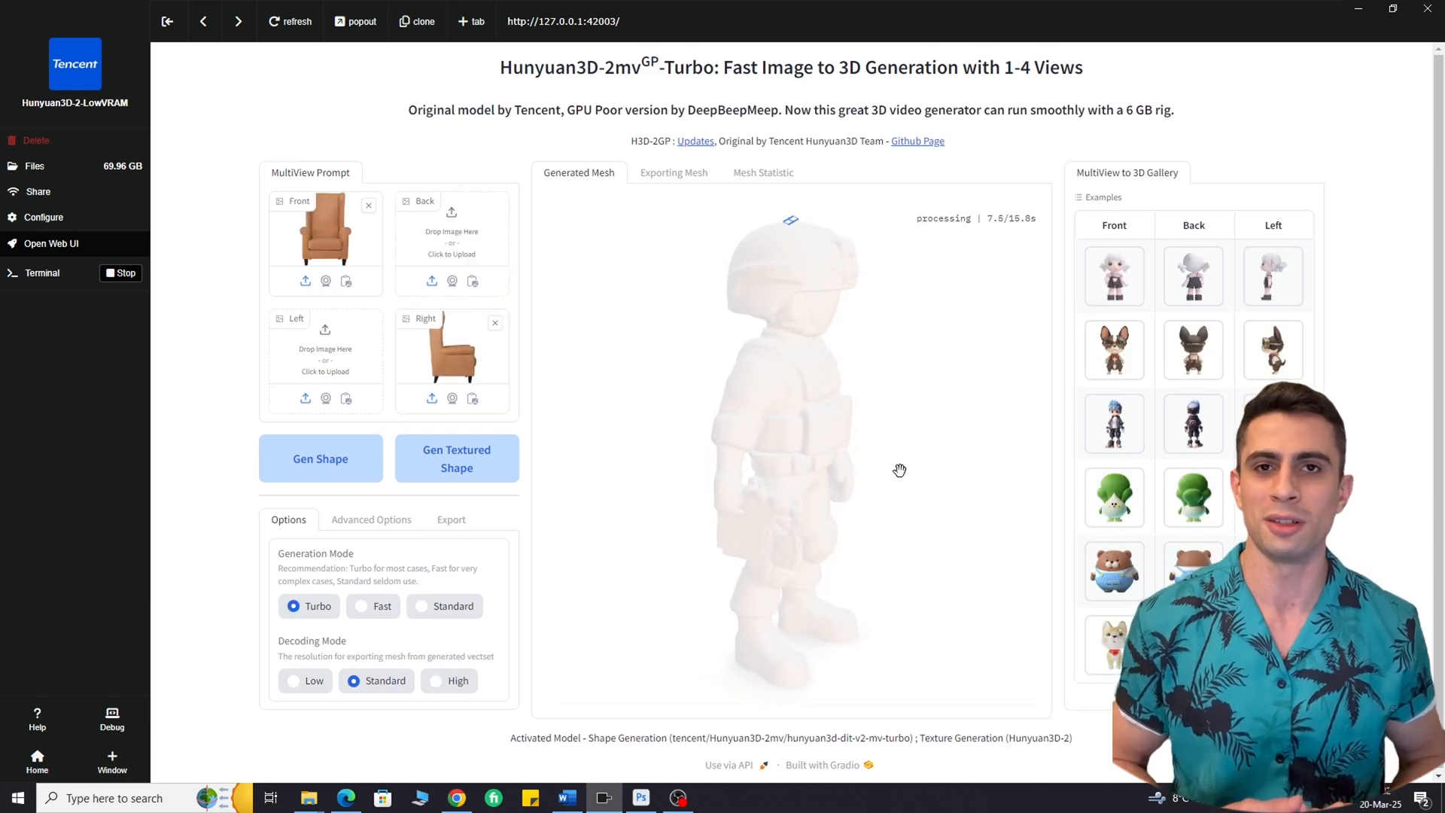
# Inspect the soldier and horned viking meshes generated from multiple views from several sides
pyautogui.moveTo(924, 476); pyautogui.dragTo(568, 503)
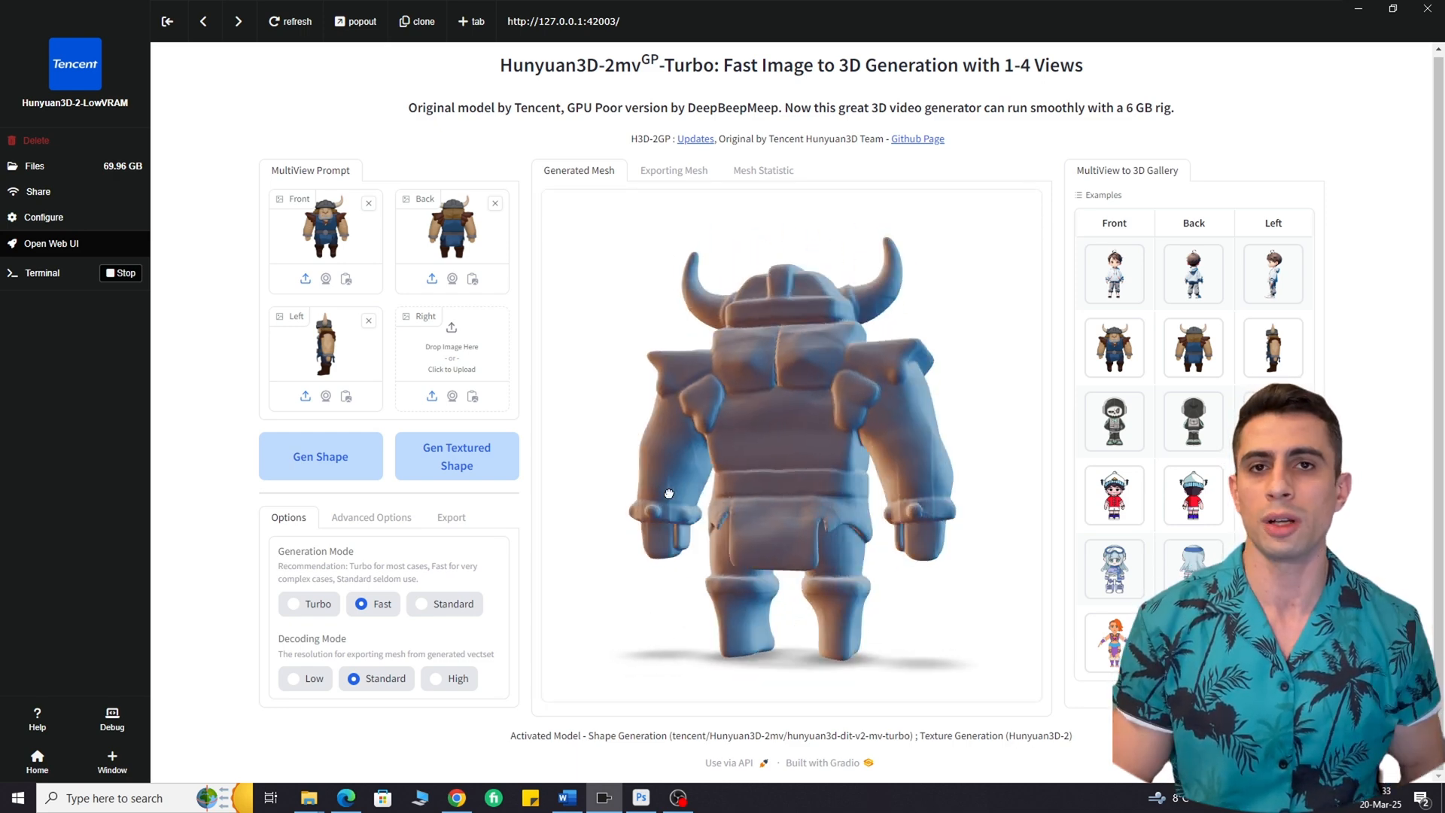
pyautogui.moveTo(669, 494); pyautogui.dragTo(615, 491)
pyautogui.moveTo(817, 407)
pyautogui.mouseDown()
pyautogui.moveTo(635, 393)
pyautogui.moveTo(829, 412)
pyautogui.mouseUp()
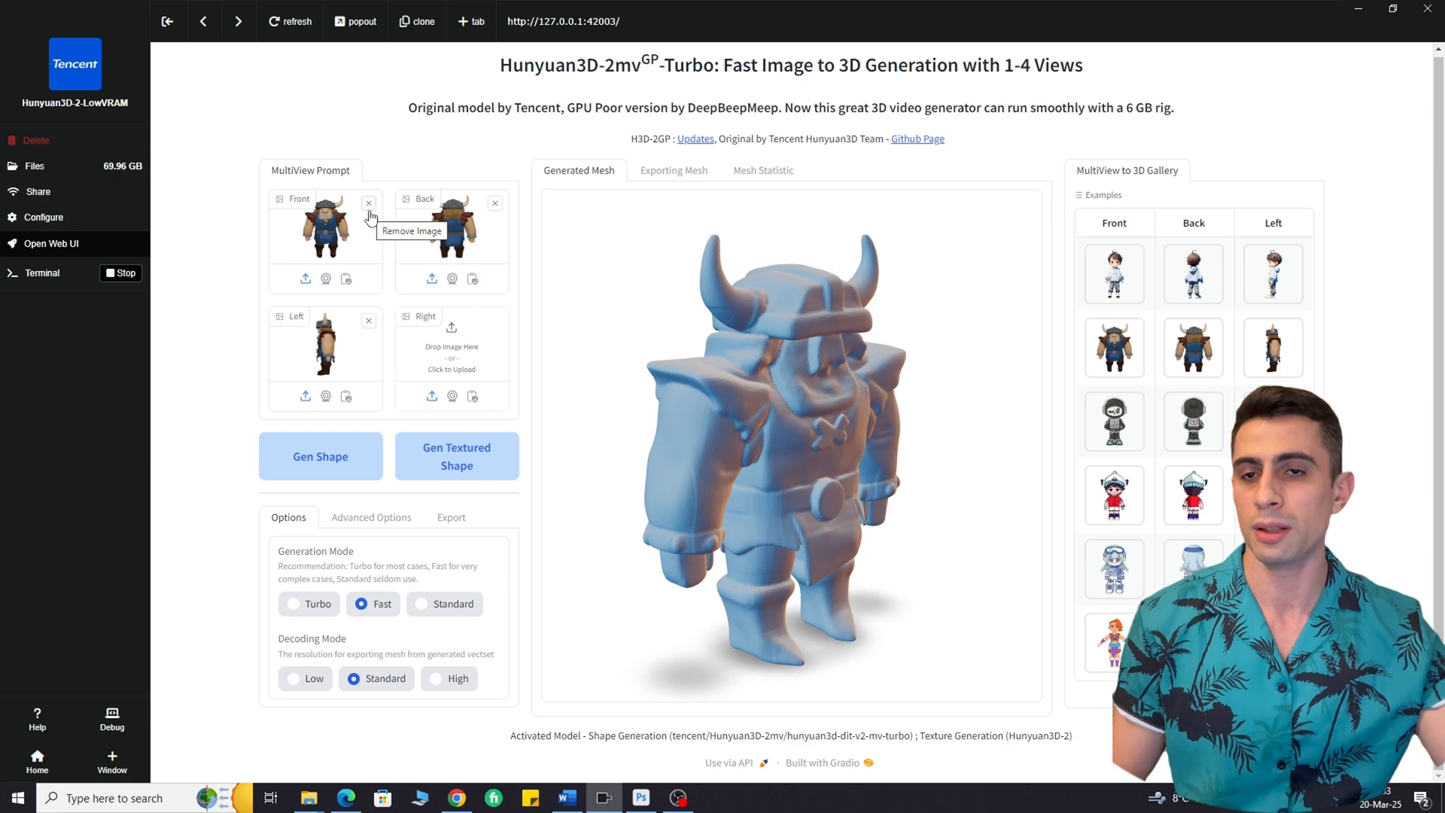
# Remove the viking's left, front and back images from the multi-view prompt
pyautogui.click(369, 321)
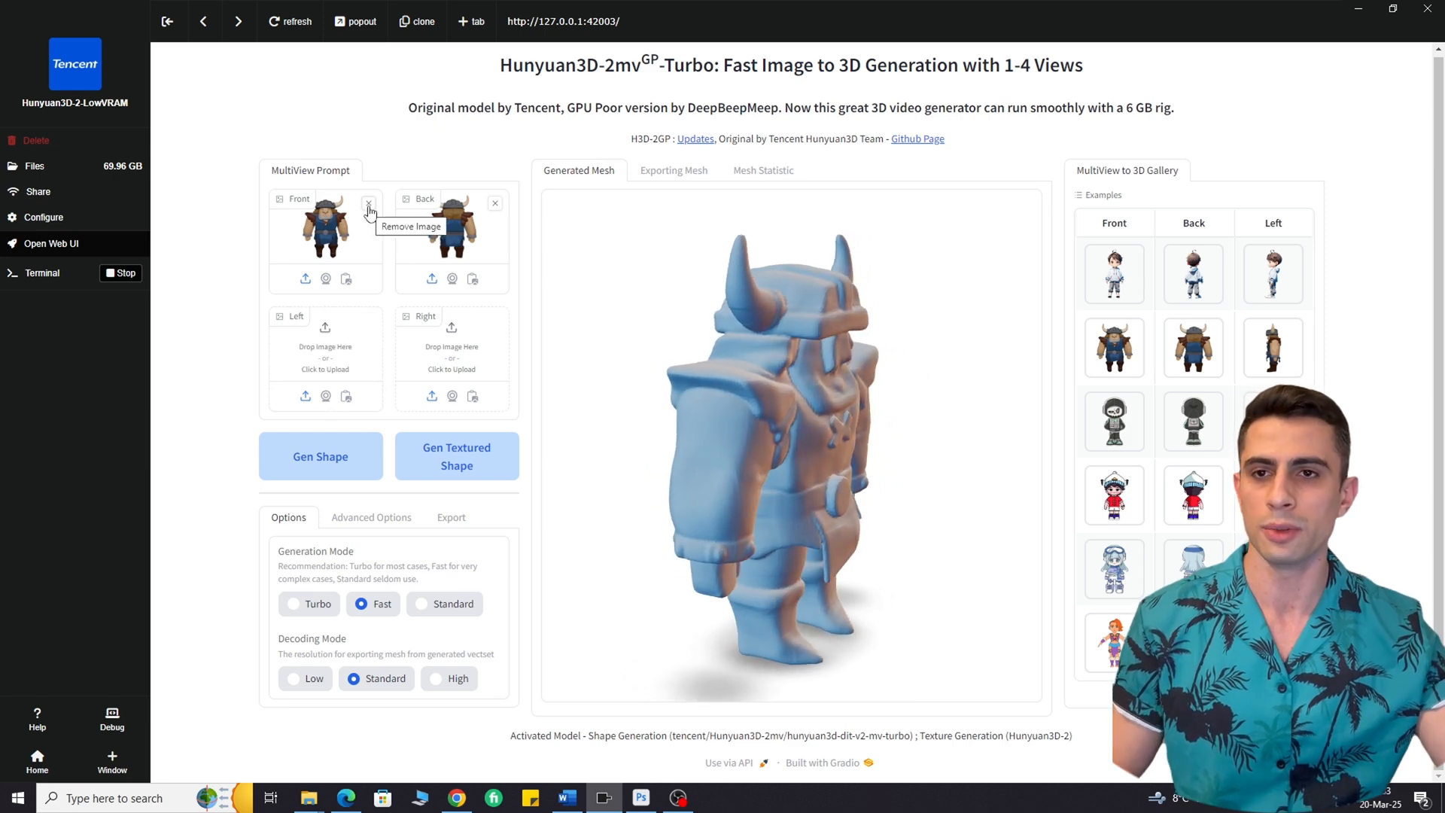
pyautogui.click(369, 204)
pyautogui.click(495, 204)
# Load 1F.png as the front view and 1B.png as the back view, and generate the shape
pyautogui.click(482, 218)
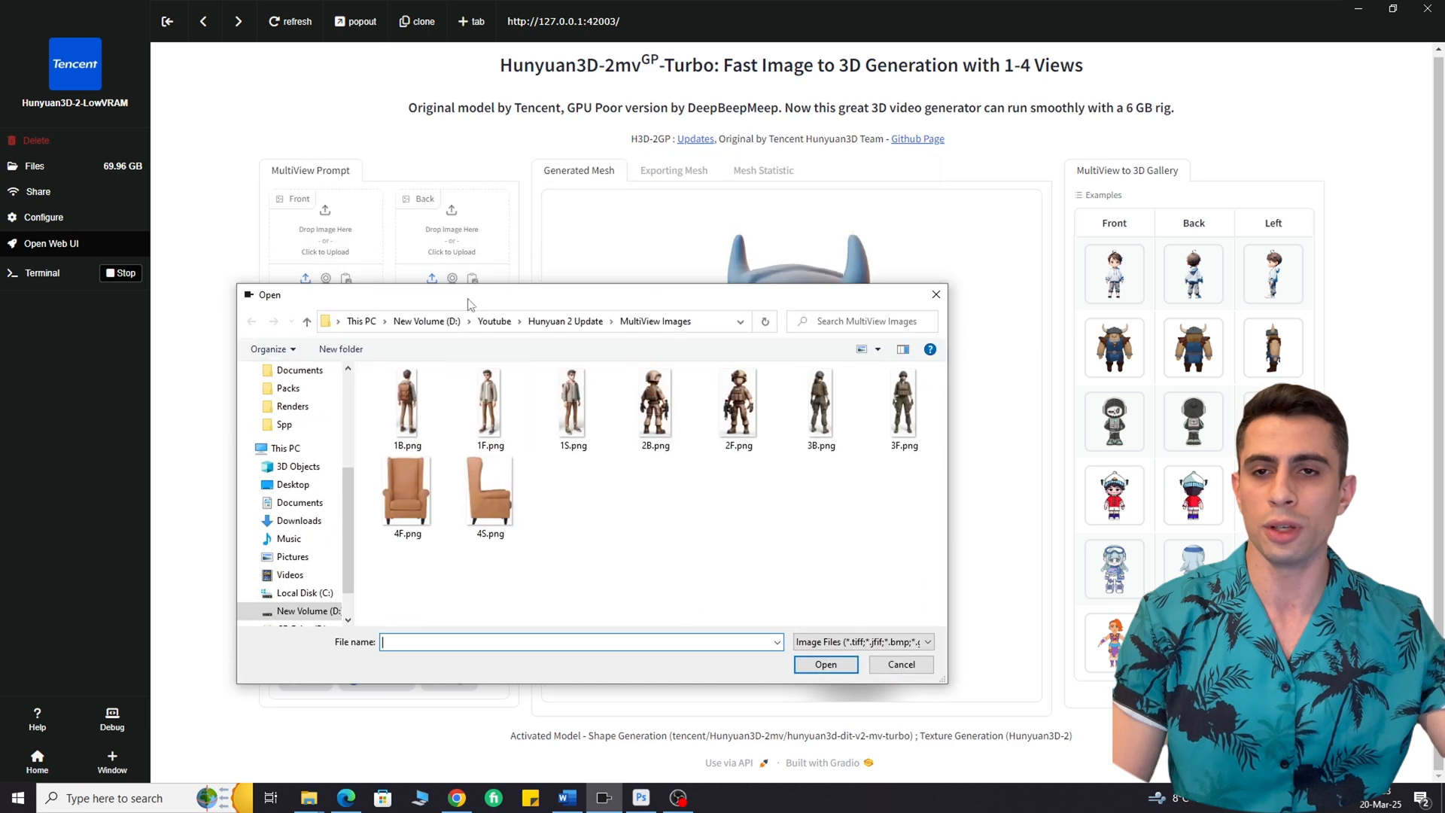
pyautogui.doubleClick(491, 403)
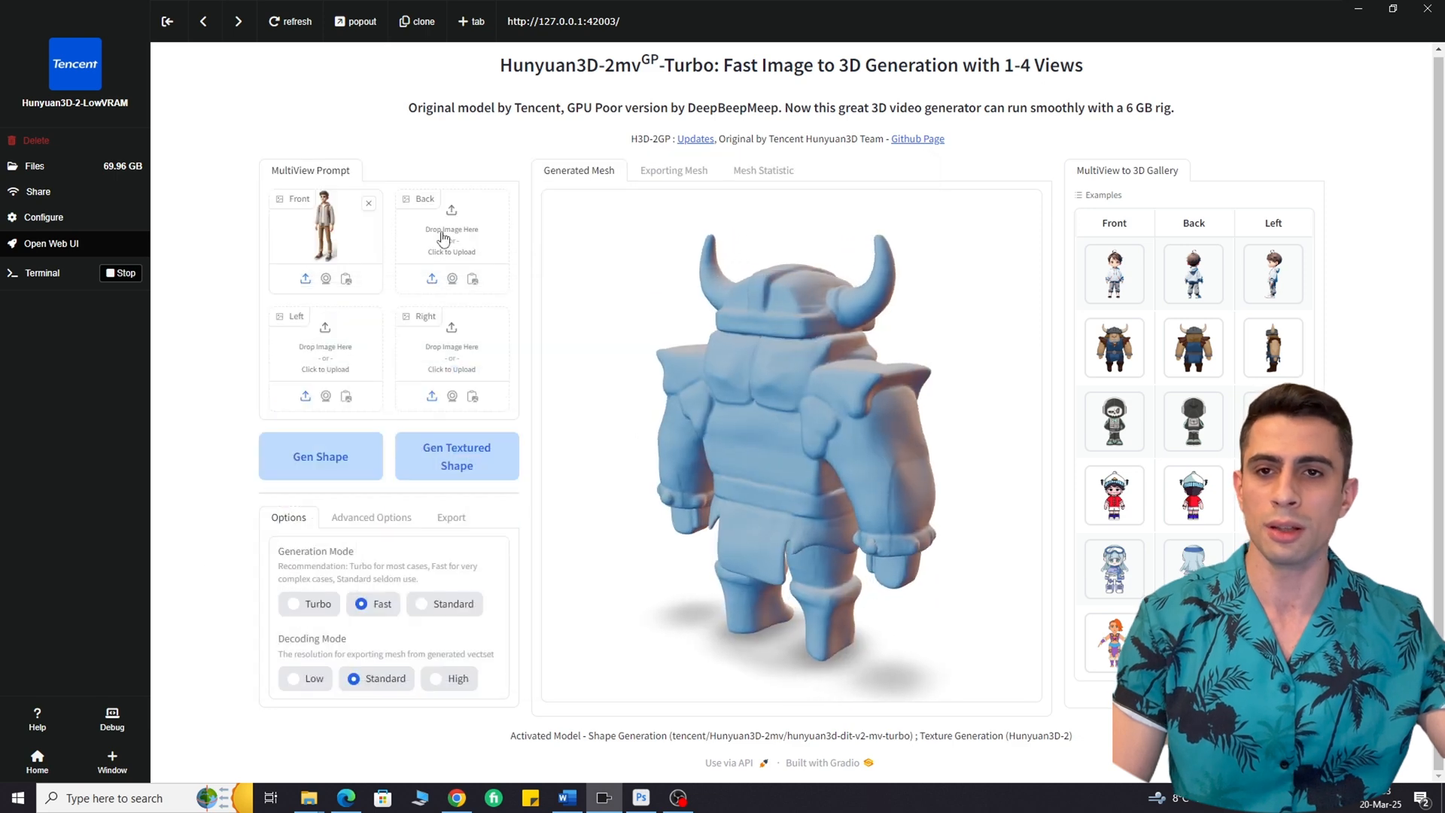
pyautogui.click(451, 361)
pyautogui.doubleClick(406, 403)
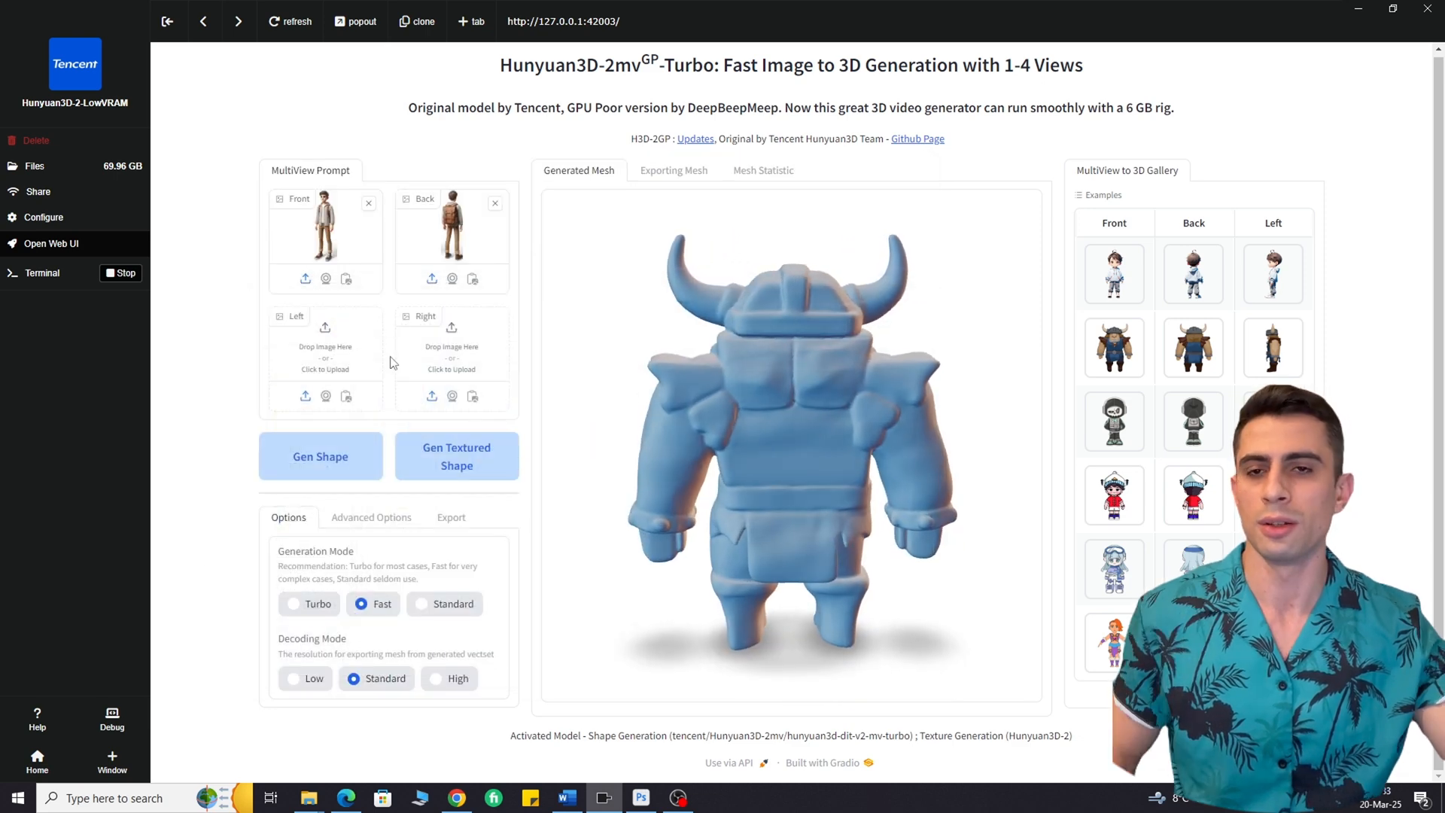
pyautogui.click(342, 472)
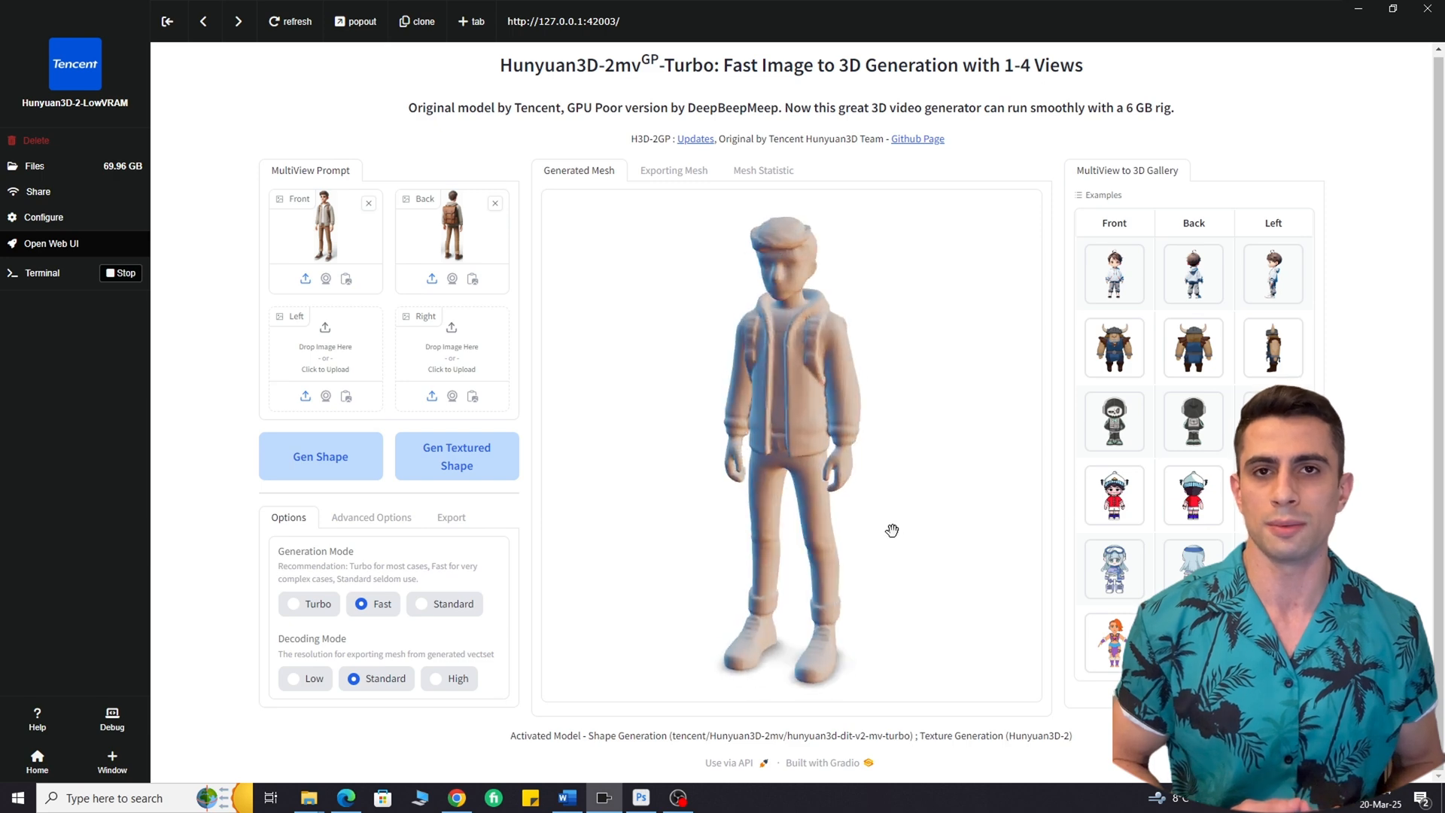
# Replace the front and back views with 3F.png and 3B.png, and rotate the soldier mesh generated from them
pyautogui.click(369, 203)
pyautogui.click(495, 203)
pyautogui.click(452, 230)
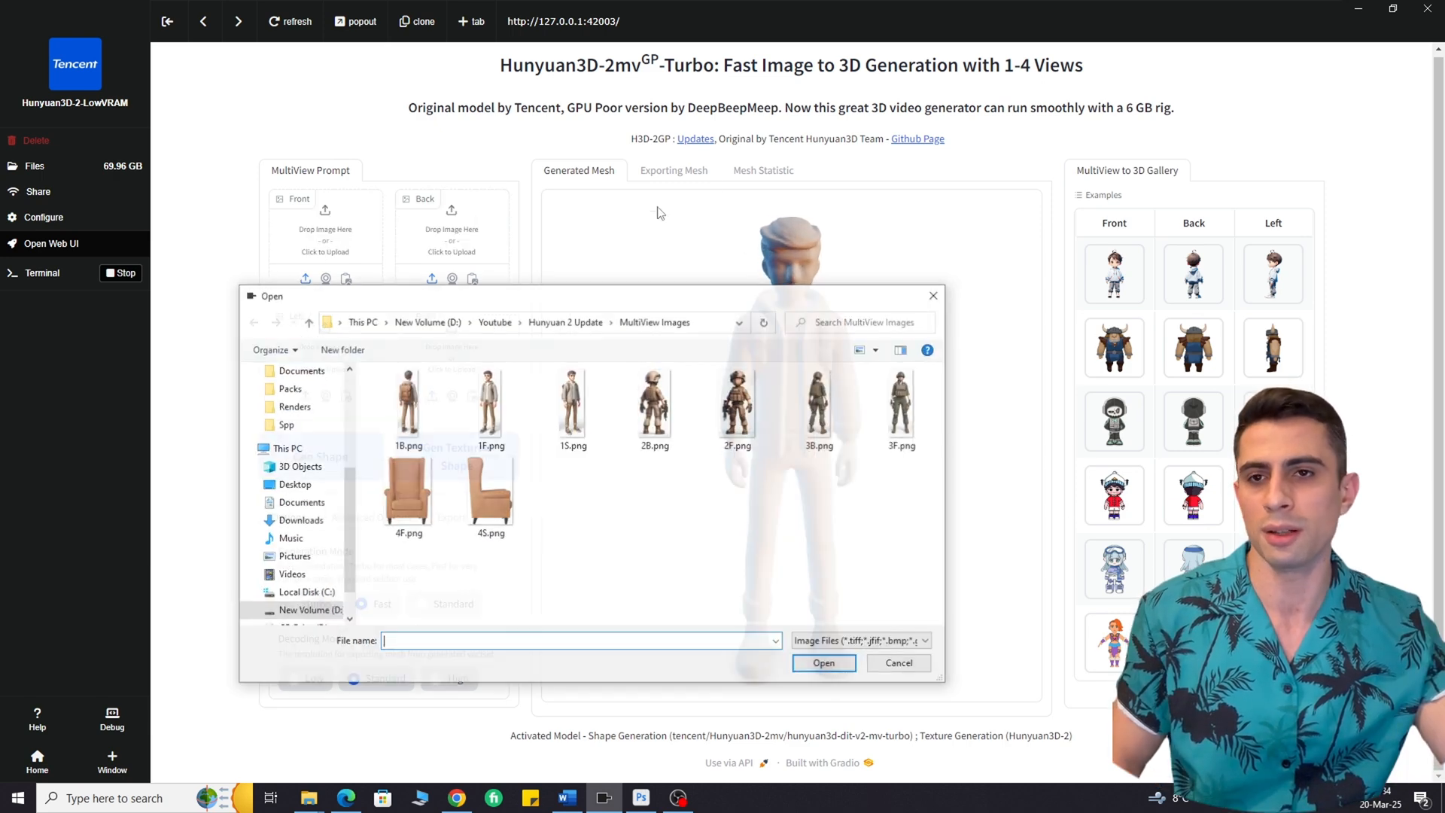
pyautogui.doubleClick(903, 406)
pyautogui.click(443, 252)
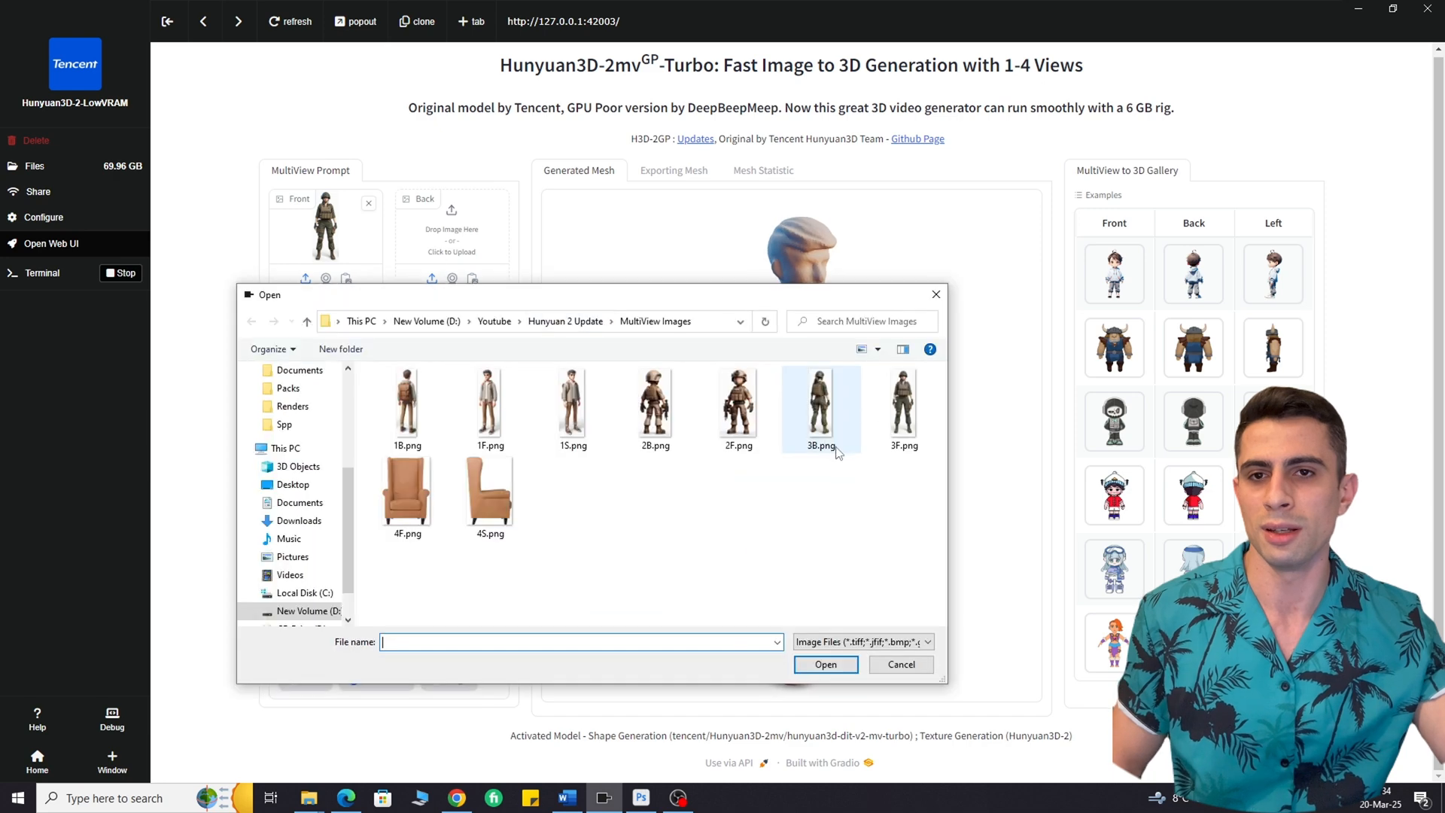
pyautogui.doubleClick(821, 406)
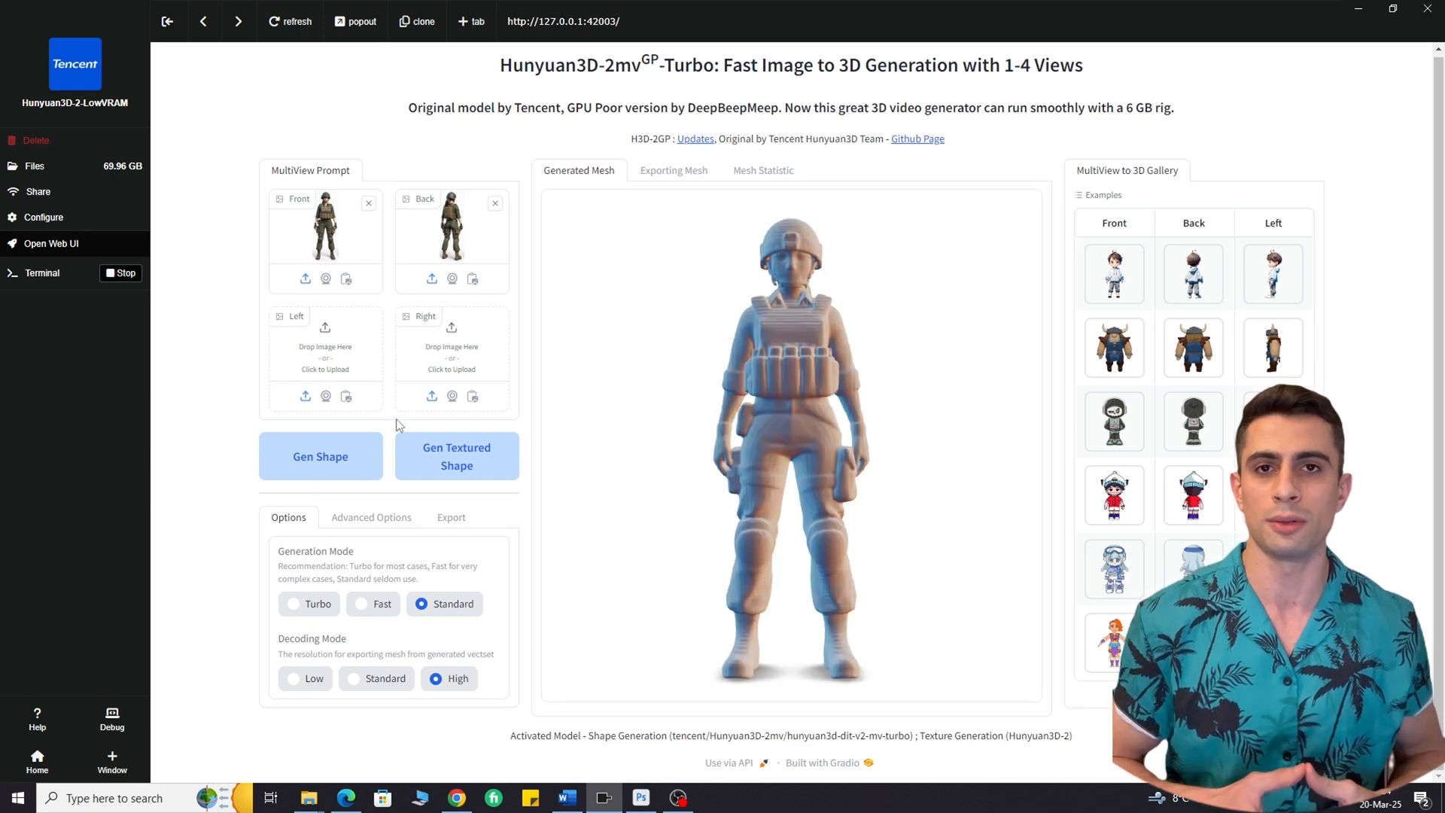
pyautogui.moveTo(763, 343); pyautogui.dragTo(897, 390)
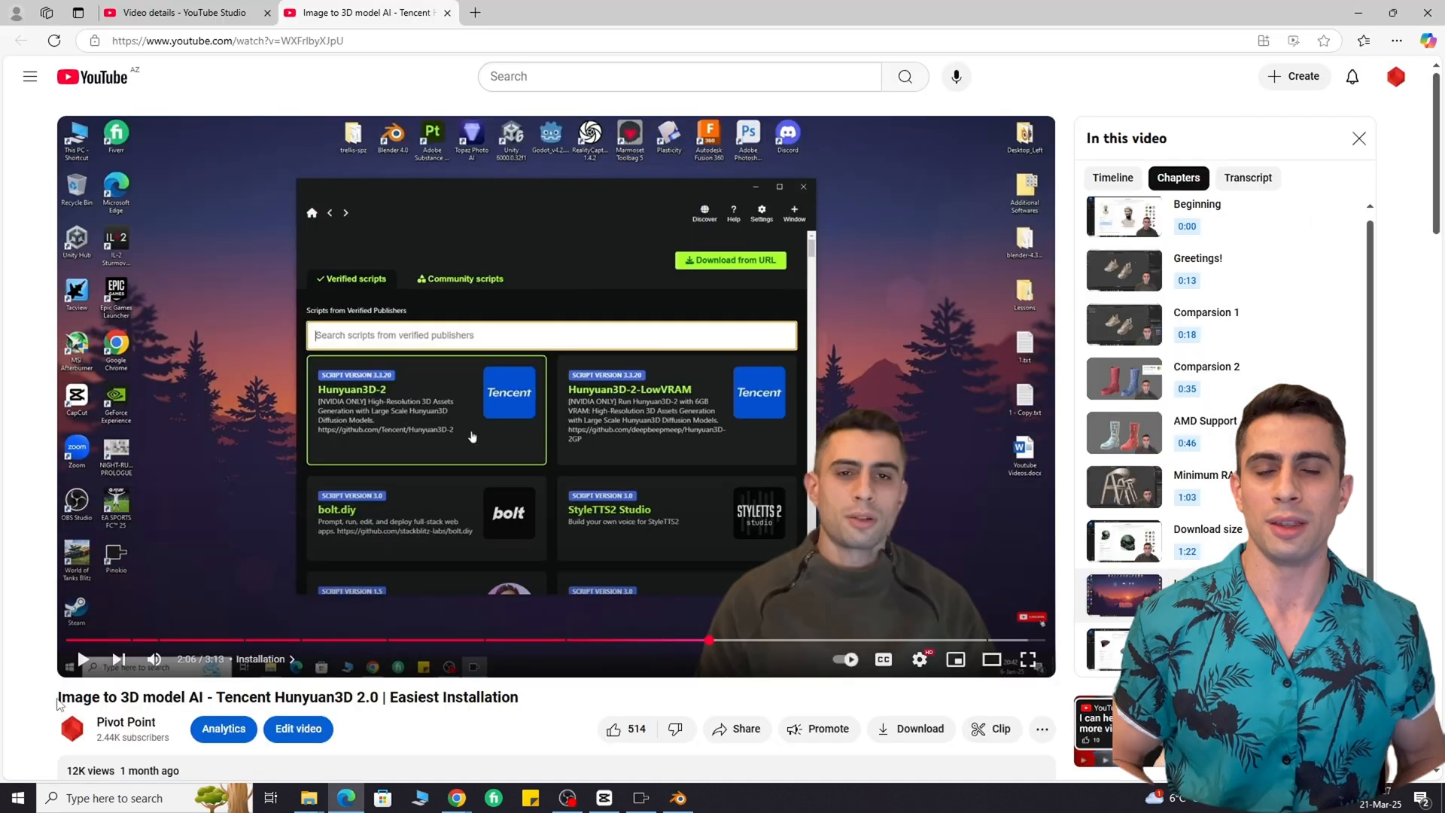
# Highlight the title of the YouTube video "Image to 3D model AI - Tencent Hunyuan3D 2.0 | Easiest Installation" and look through its comments
pyautogui.moveTo(60, 698); pyautogui.dragTo(527, 707)
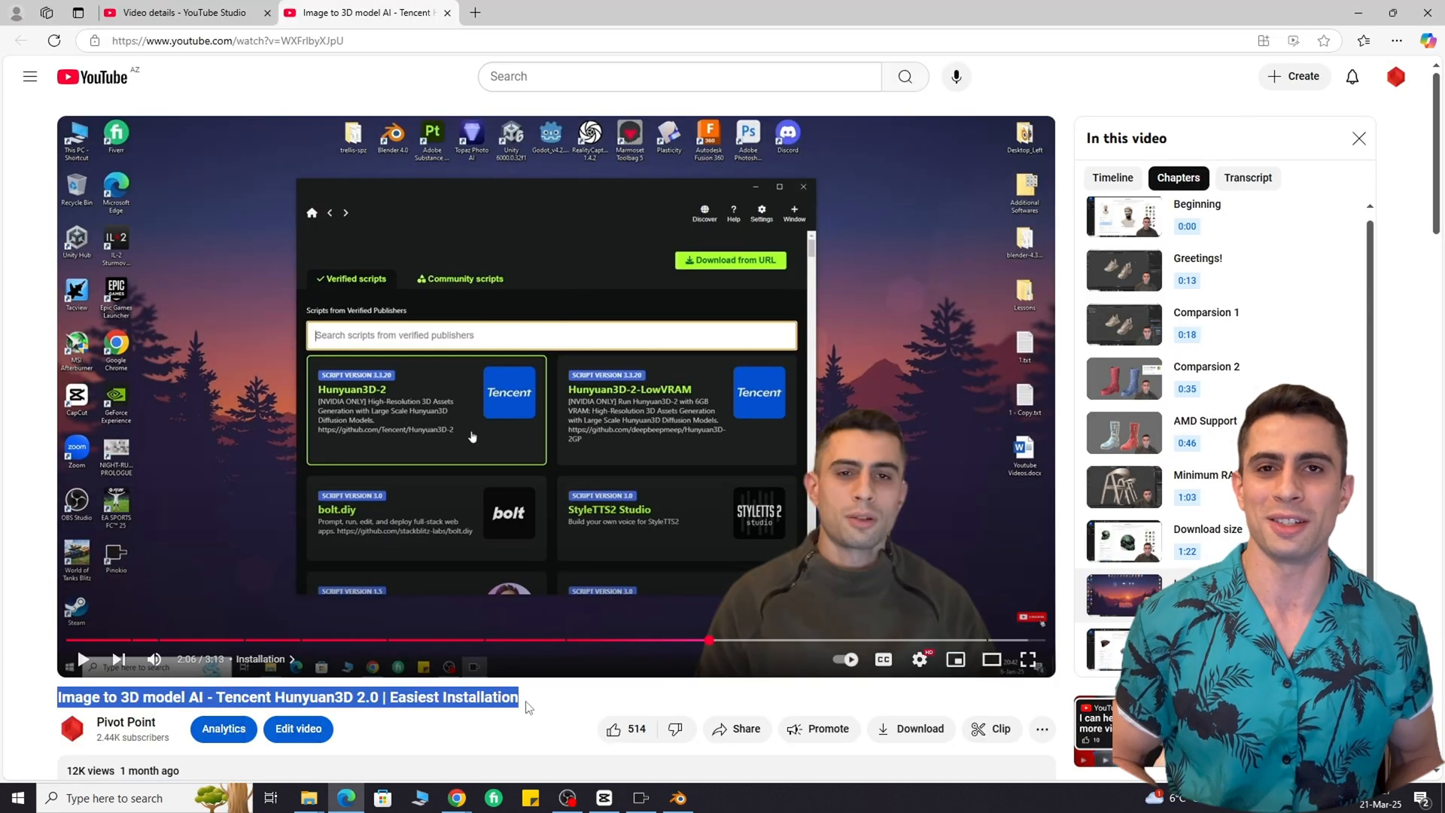
pyautogui.click(534, 713)
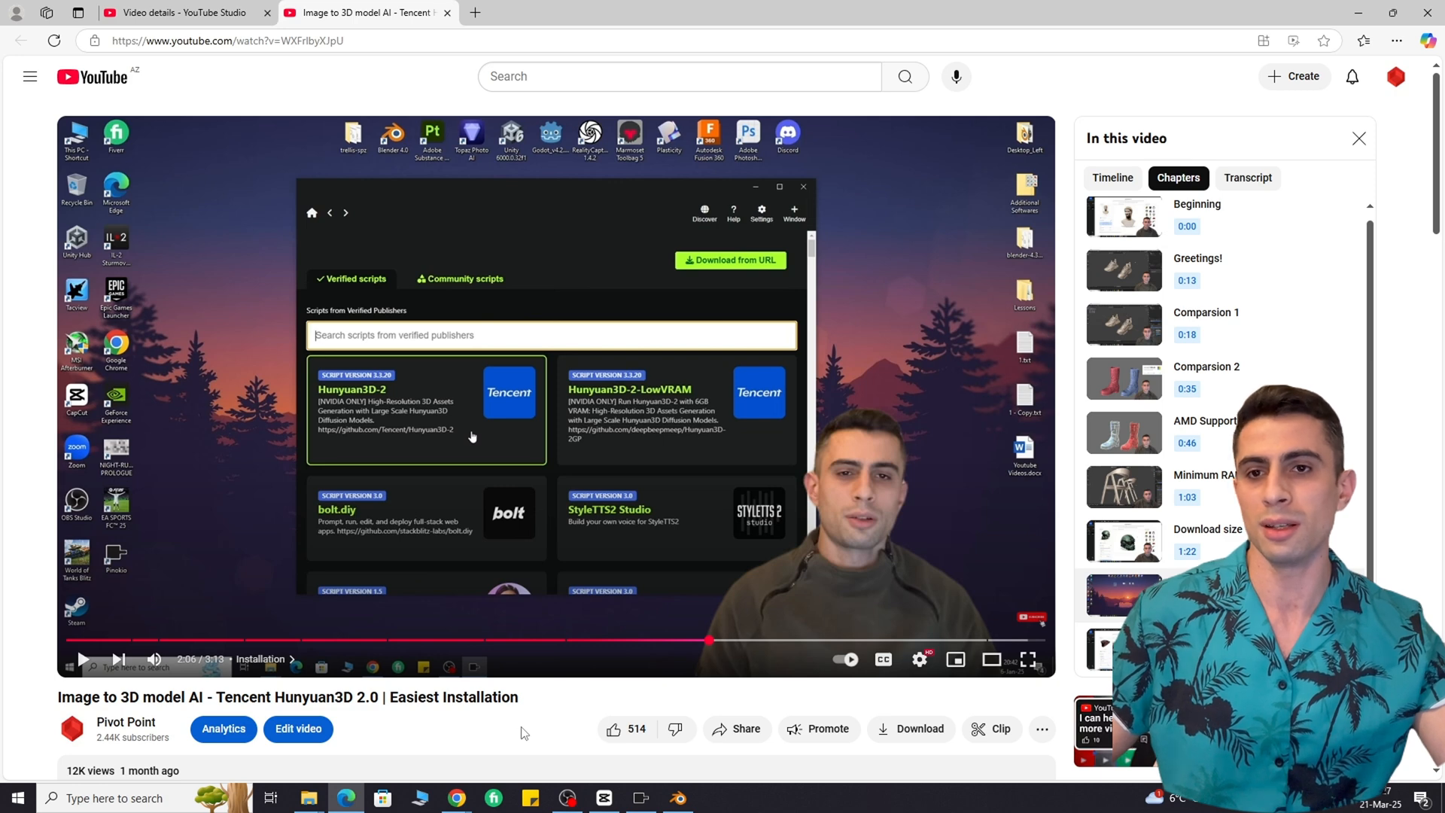
pyautogui.scroll(-8, 524, 732)
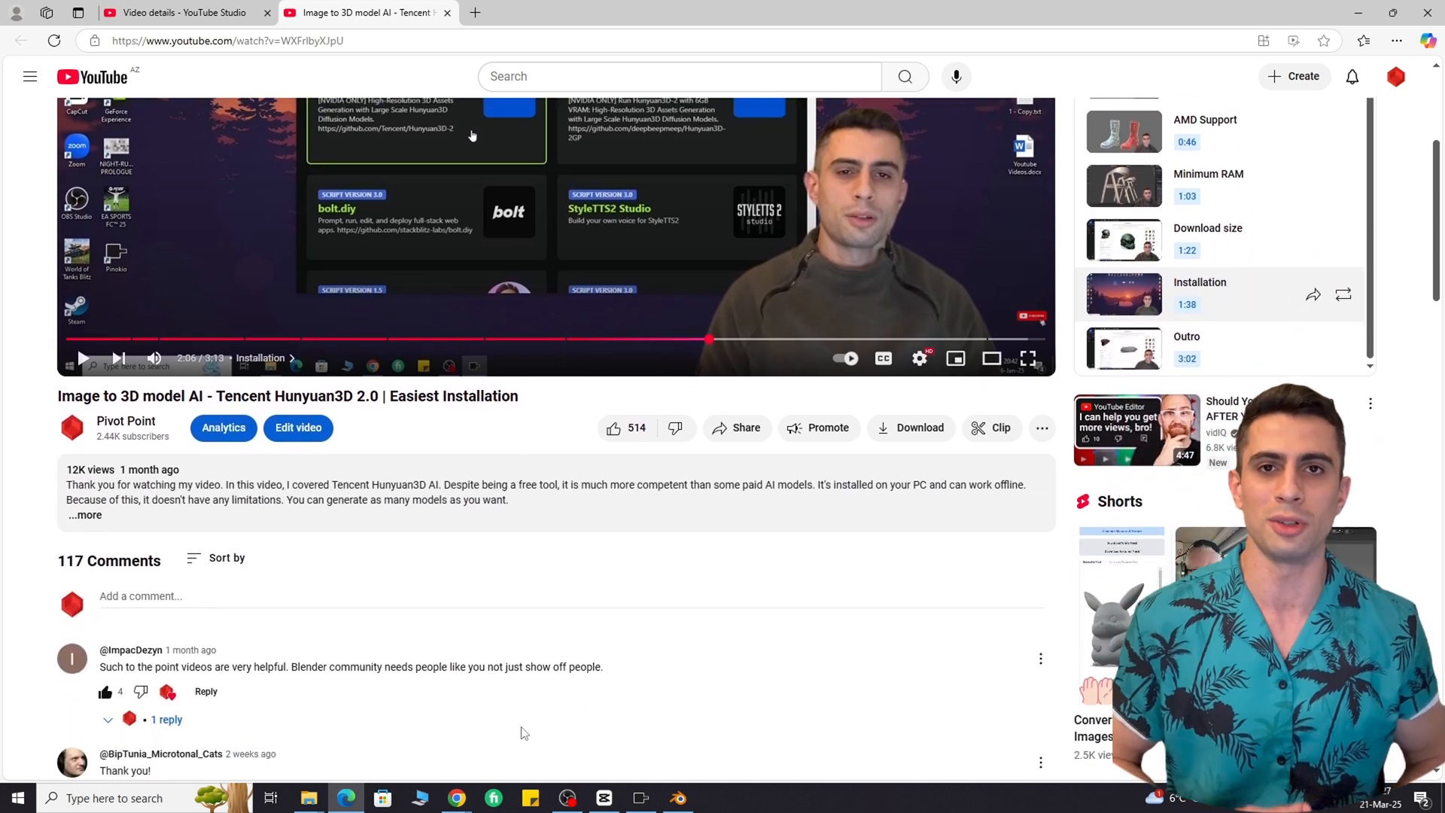
pyautogui.scroll(-2, 524, 732)
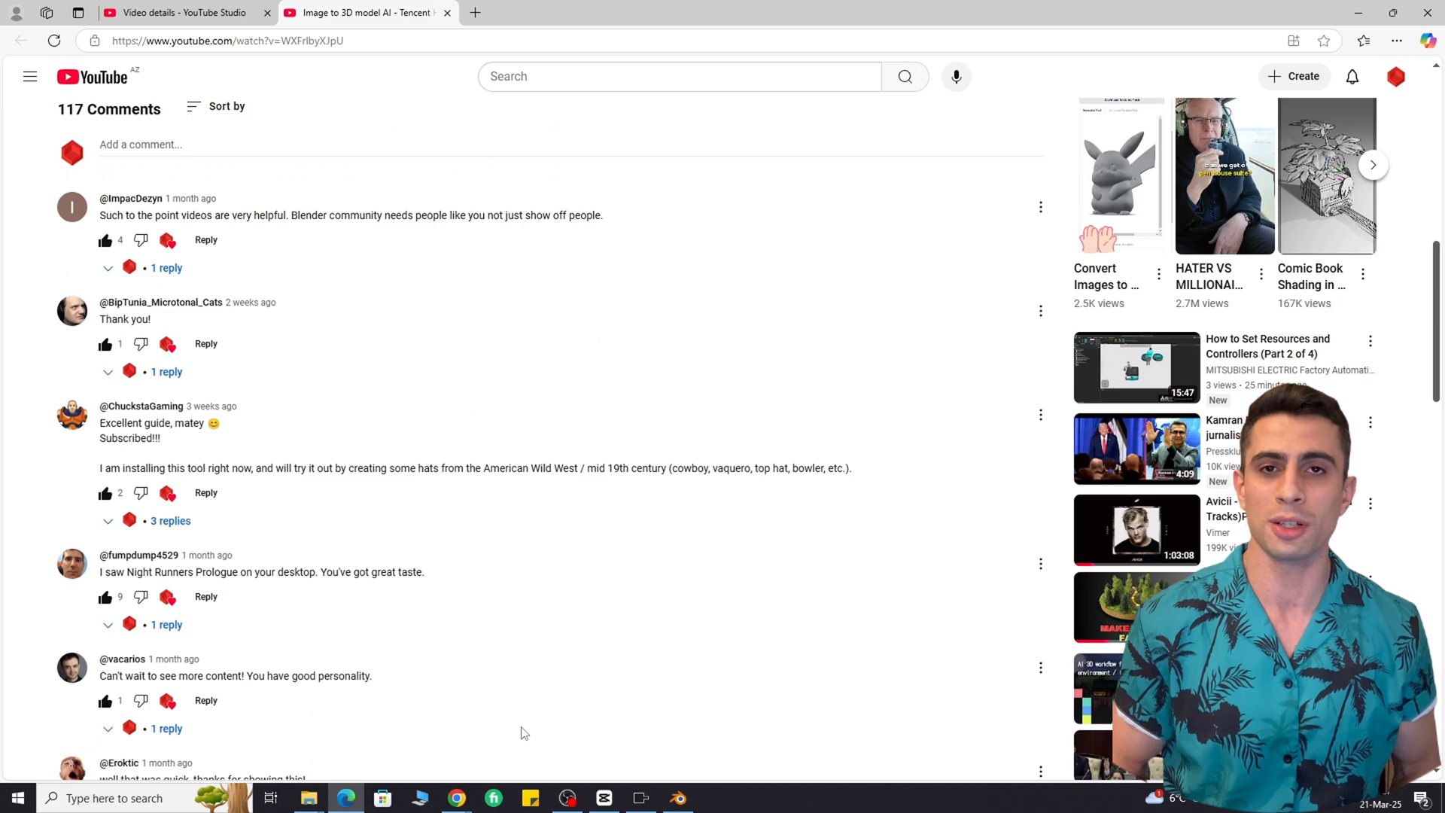
pyautogui.scroll(-2, 525, 732)
pyautogui.scroll(-1, 523, 733)
pyautogui.scroll(8, 517, 733)
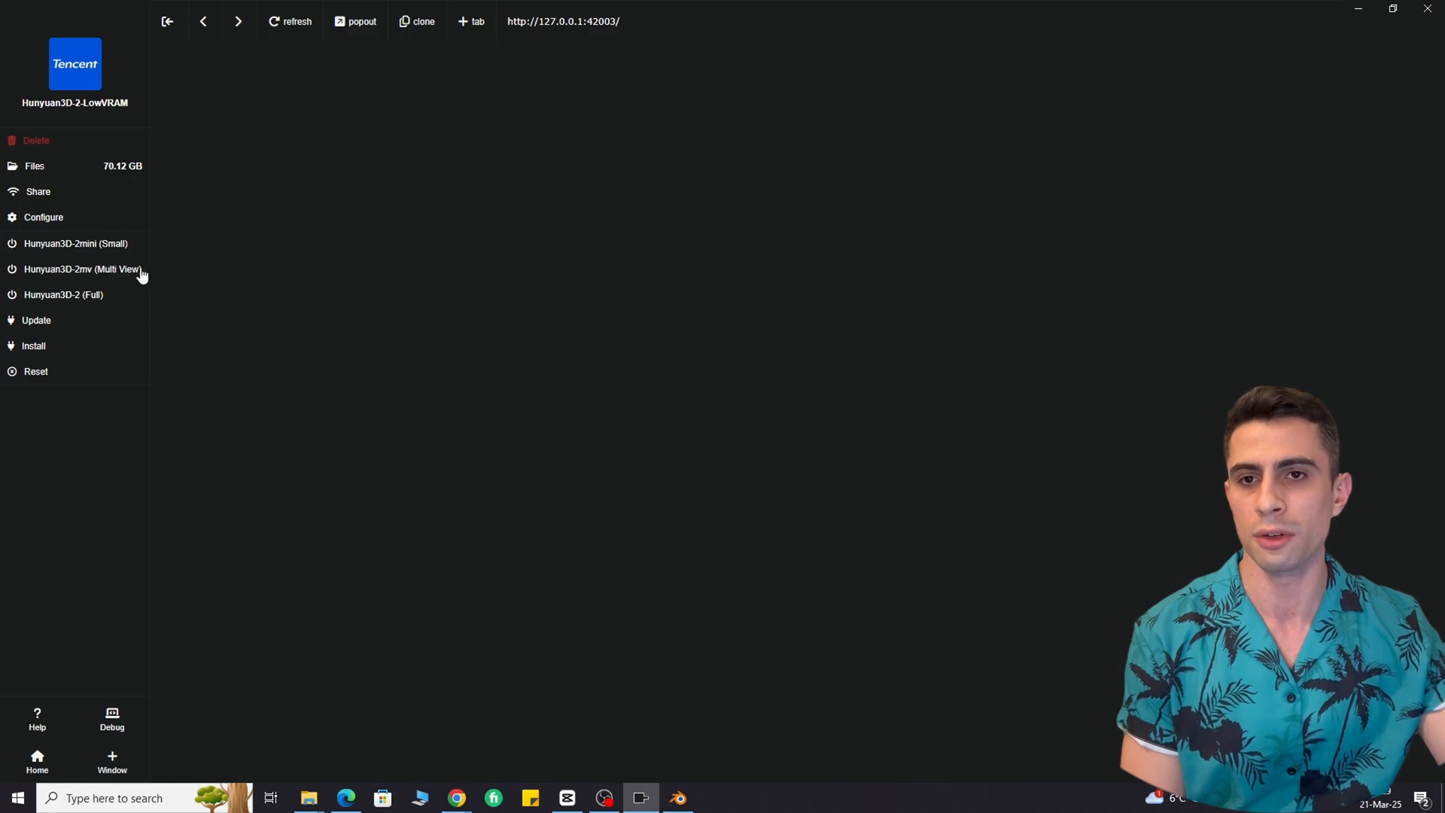
# Start the Turbo version of Hunyuan3D-2mini (Small) with the 32GB RAM + 6GB VRAM configuration
pyautogui.click(96, 248)
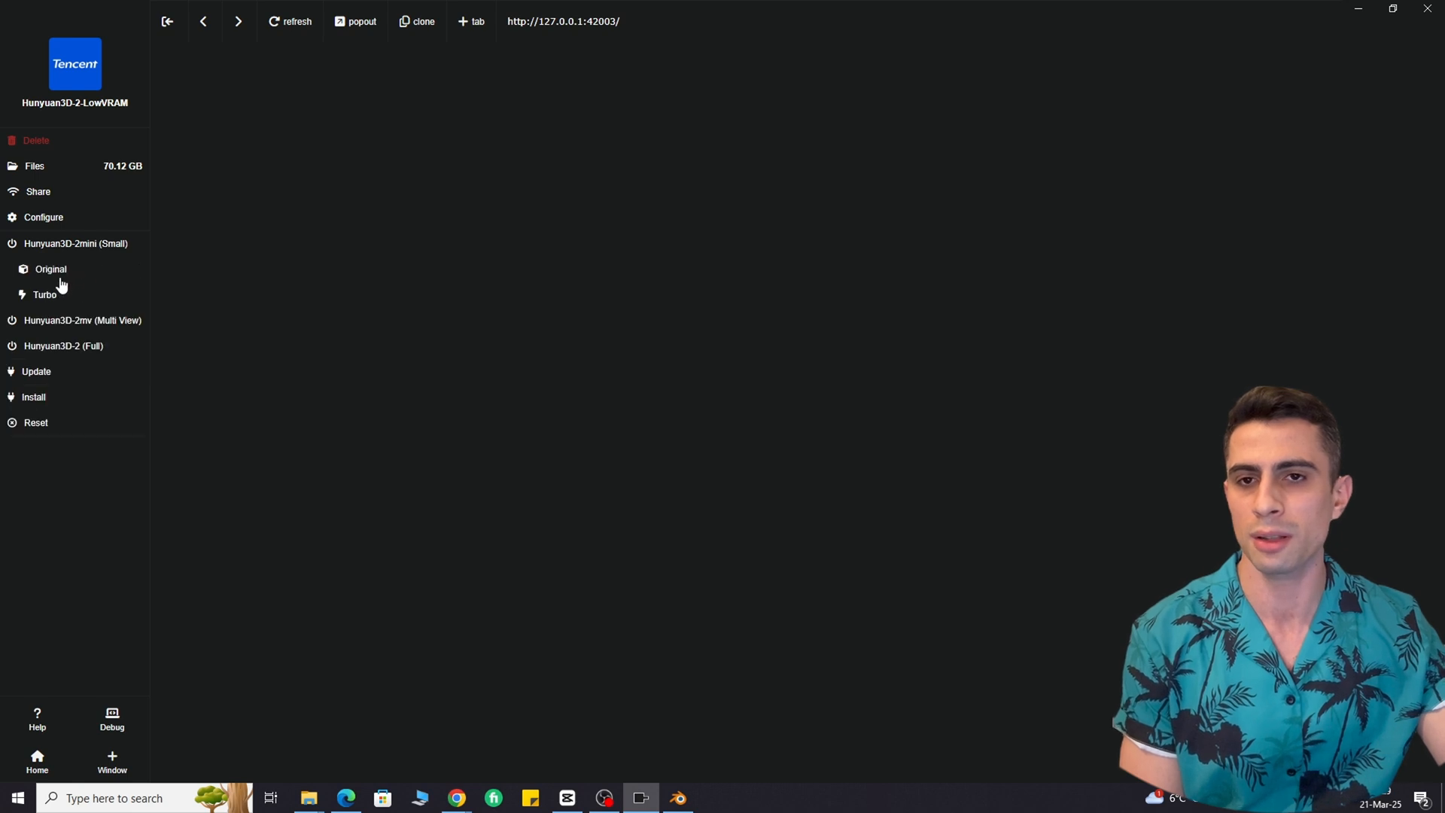
pyautogui.click(45, 296)
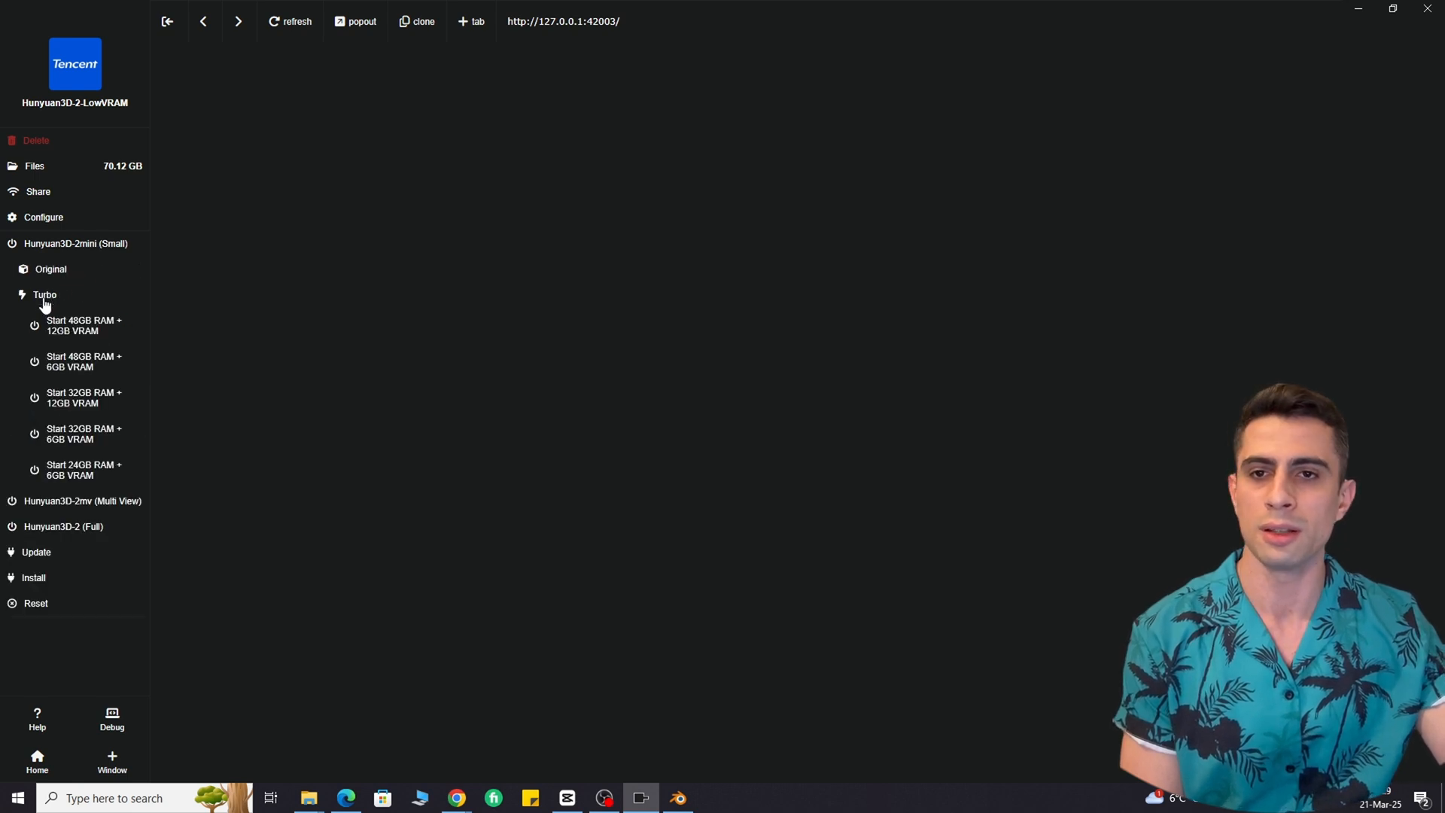
pyautogui.click(86, 449)
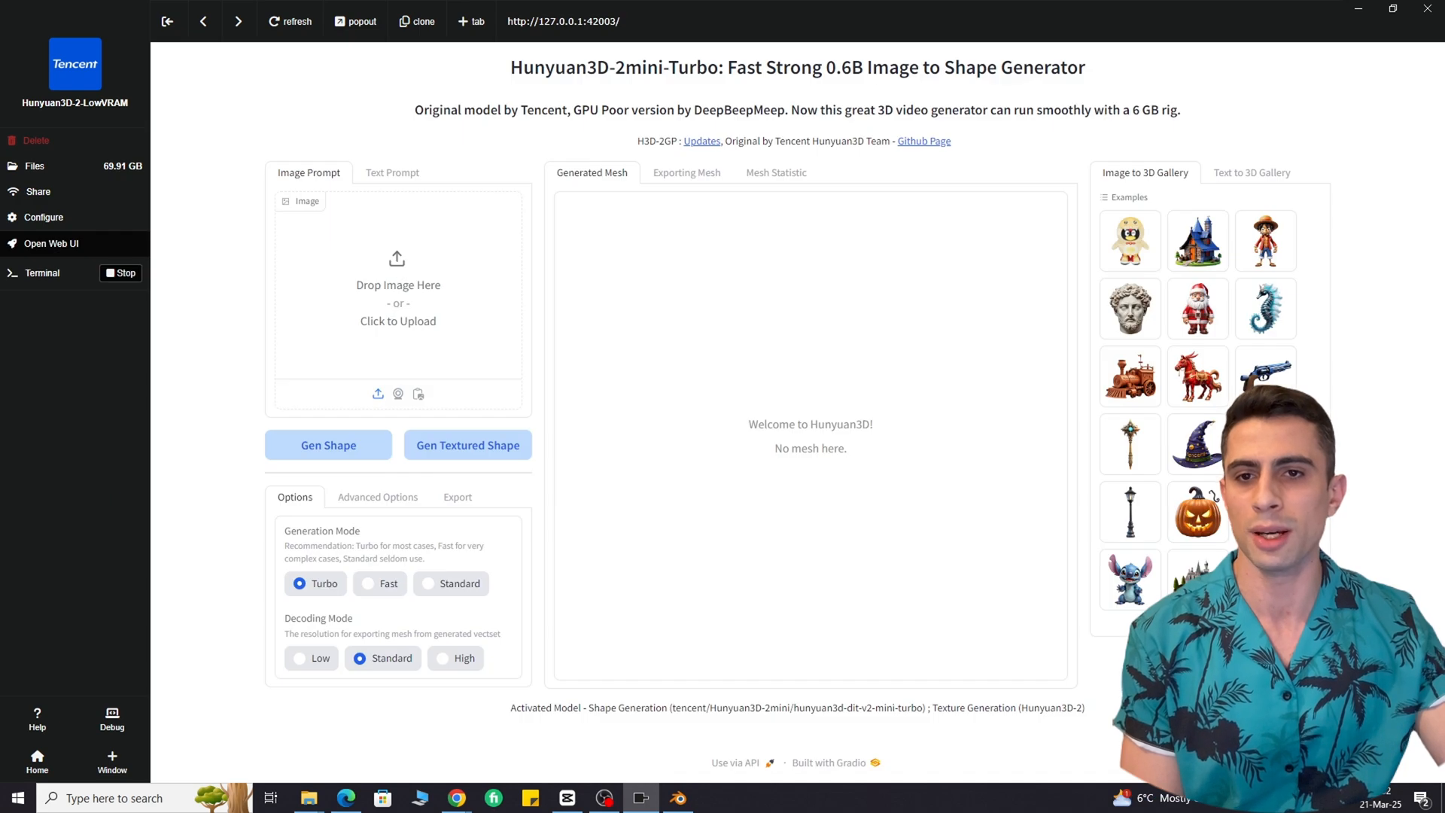